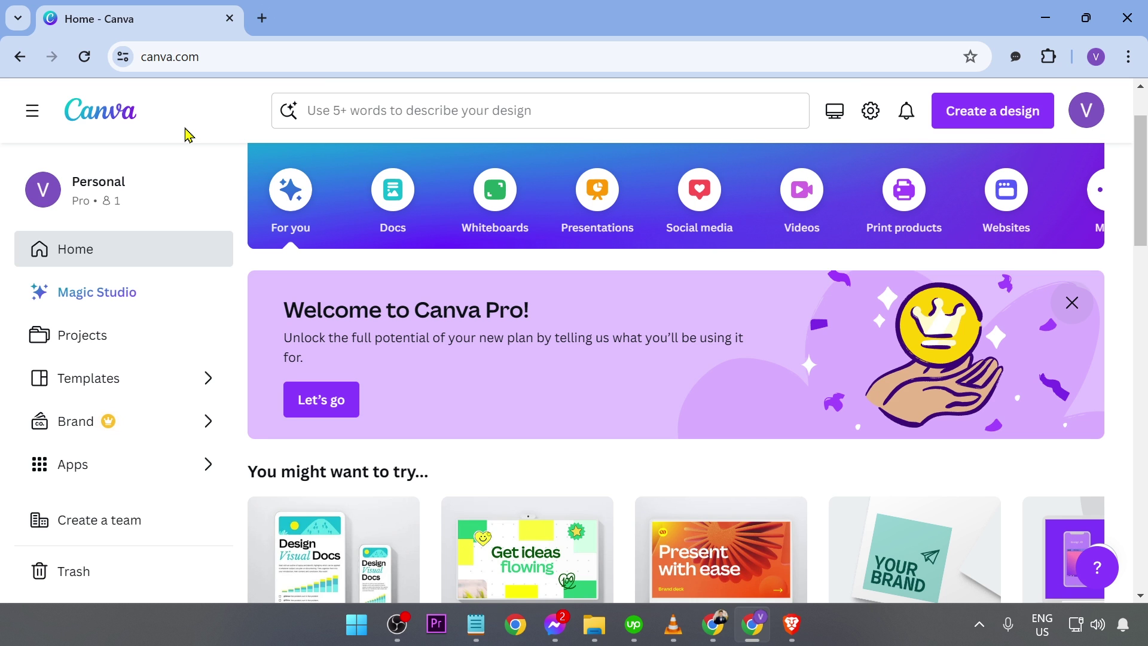
# Search Canva's templates for 'quiz' and browse the Quiz templates results.
pyautogui.click(364, 113)
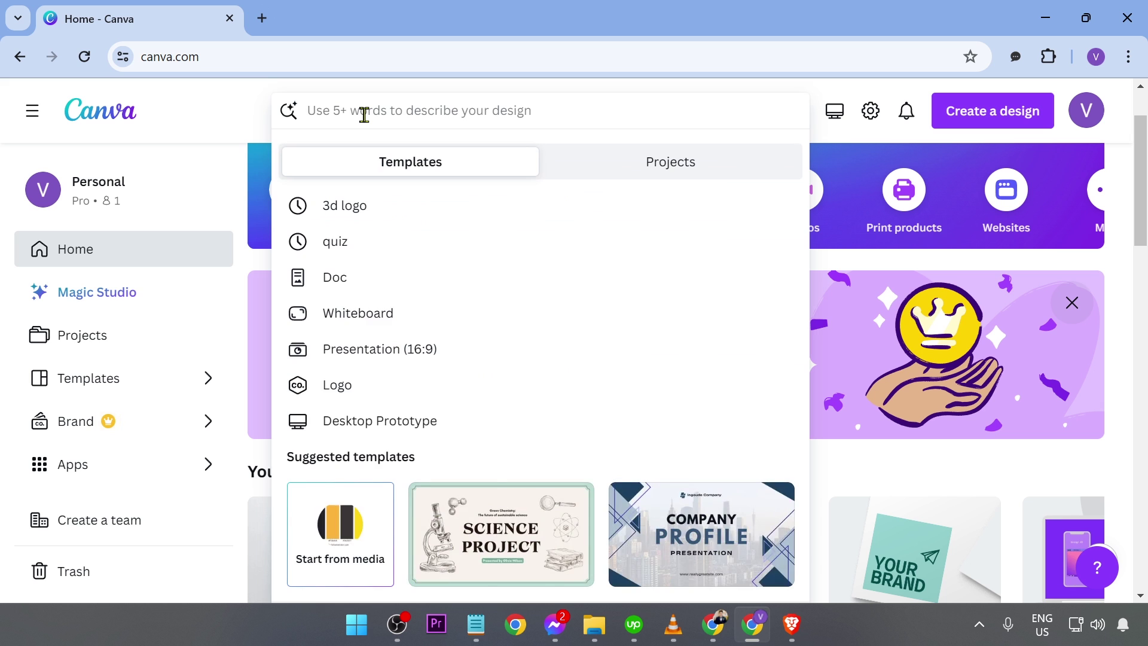
pyautogui.write('quiz')
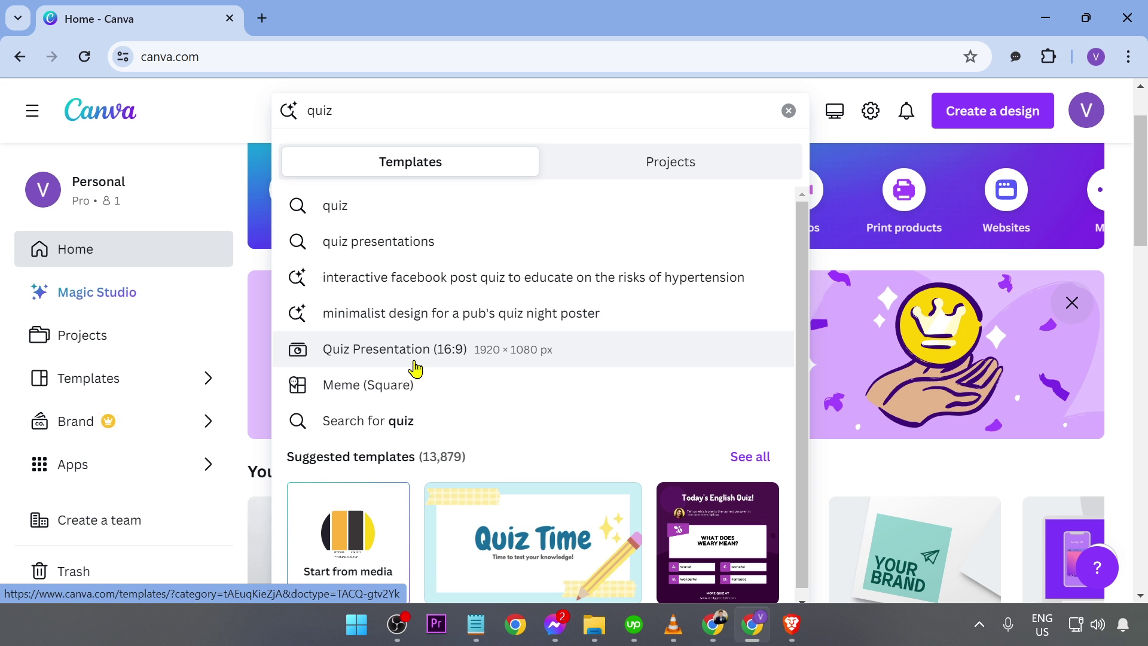
pyautogui.click(371, 215)
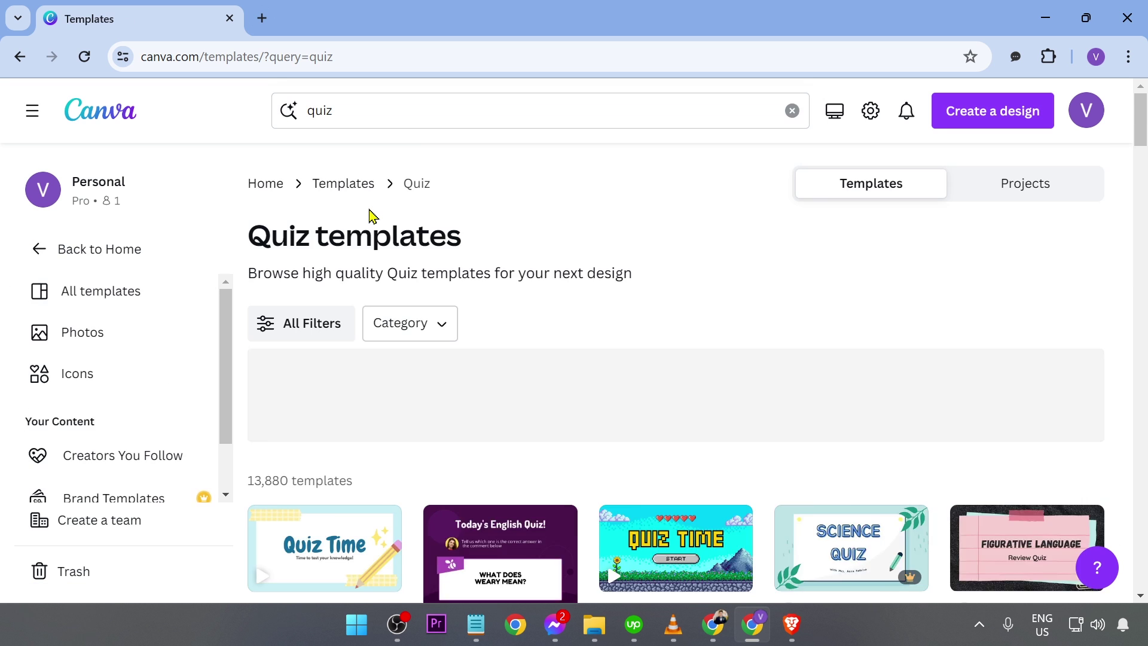
pyautogui.scroll(-3, 654, 358)
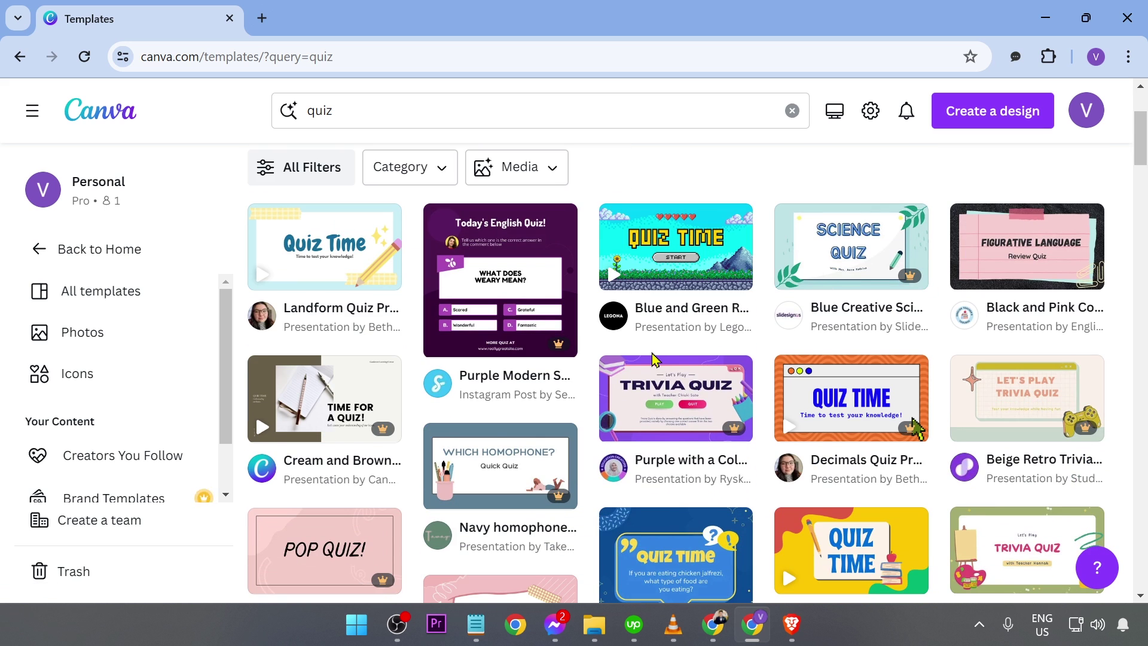
# Open All Filters and scroll through the filter categories to find Subject.
pyautogui.click(293, 168)
pyautogui.scroll(-4, 87, 312)
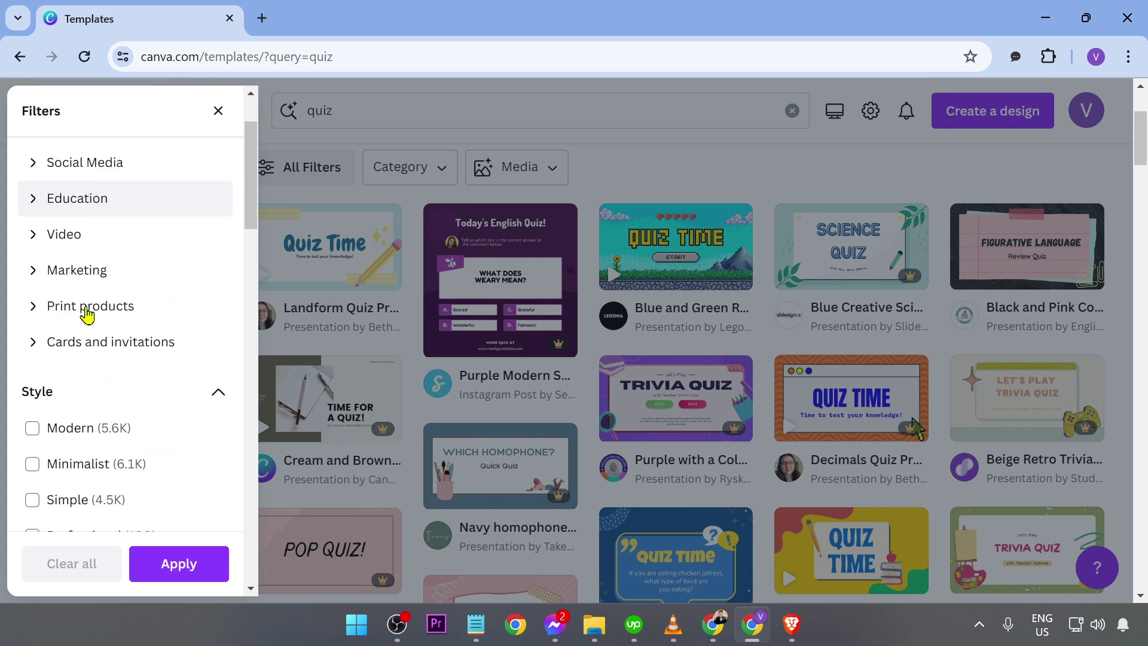
pyautogui.scroll(-5, 87, 312)
pyautogui.scroll(-1, 85, 322)
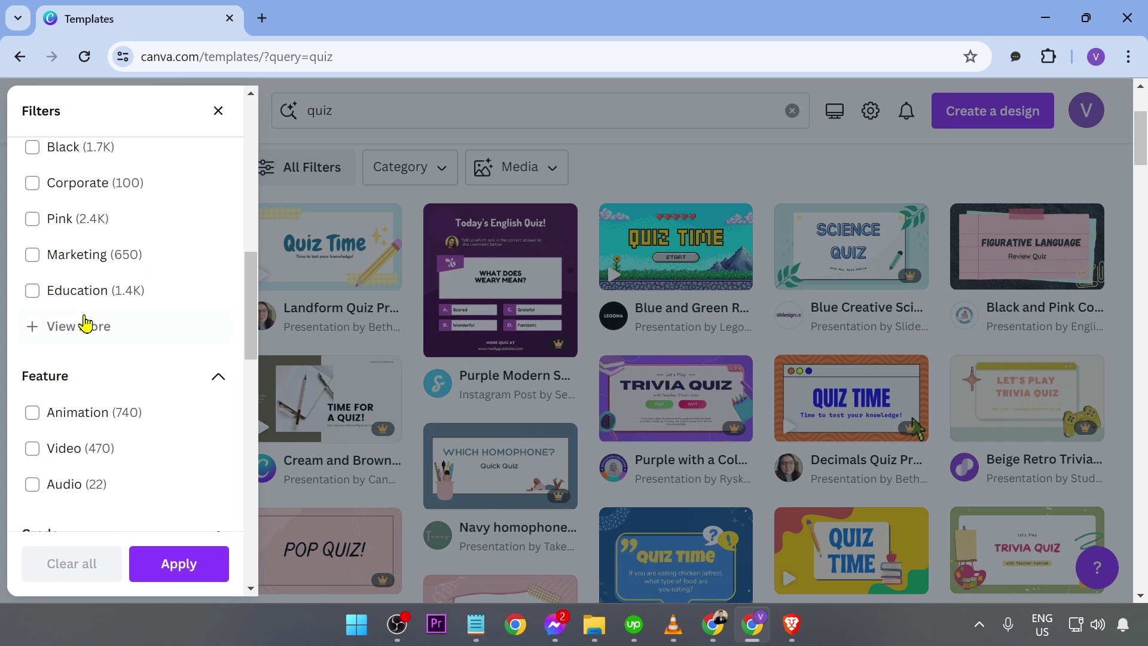
pyautogui.scroll(7, 86, 325)
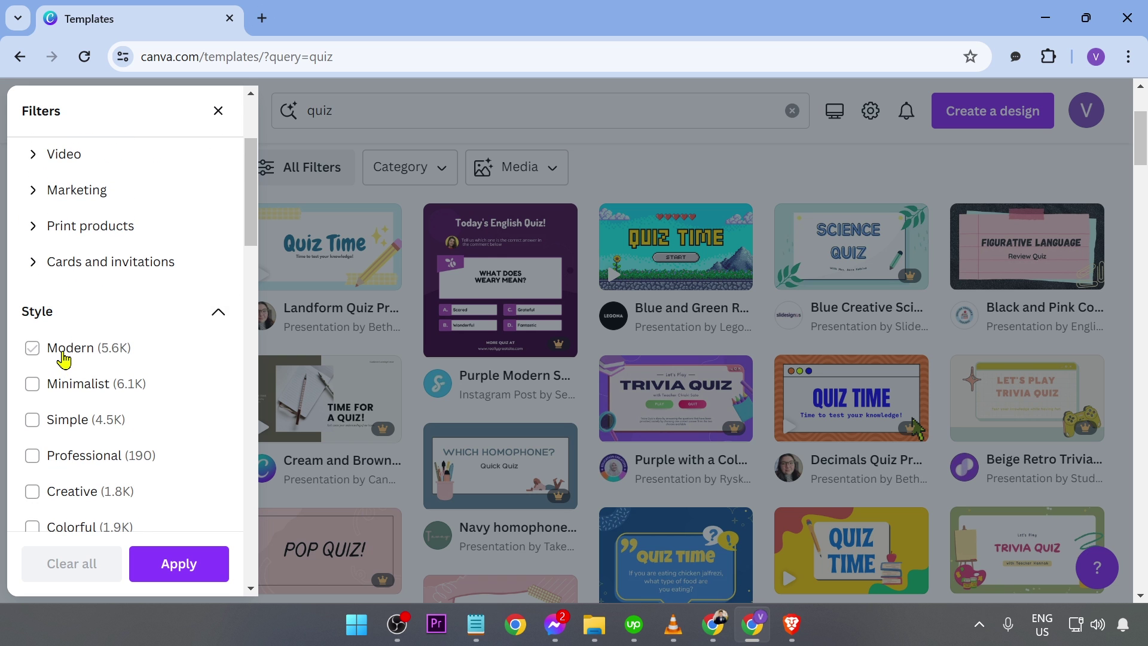
pyautogui.scroll(-9, 59, 365)
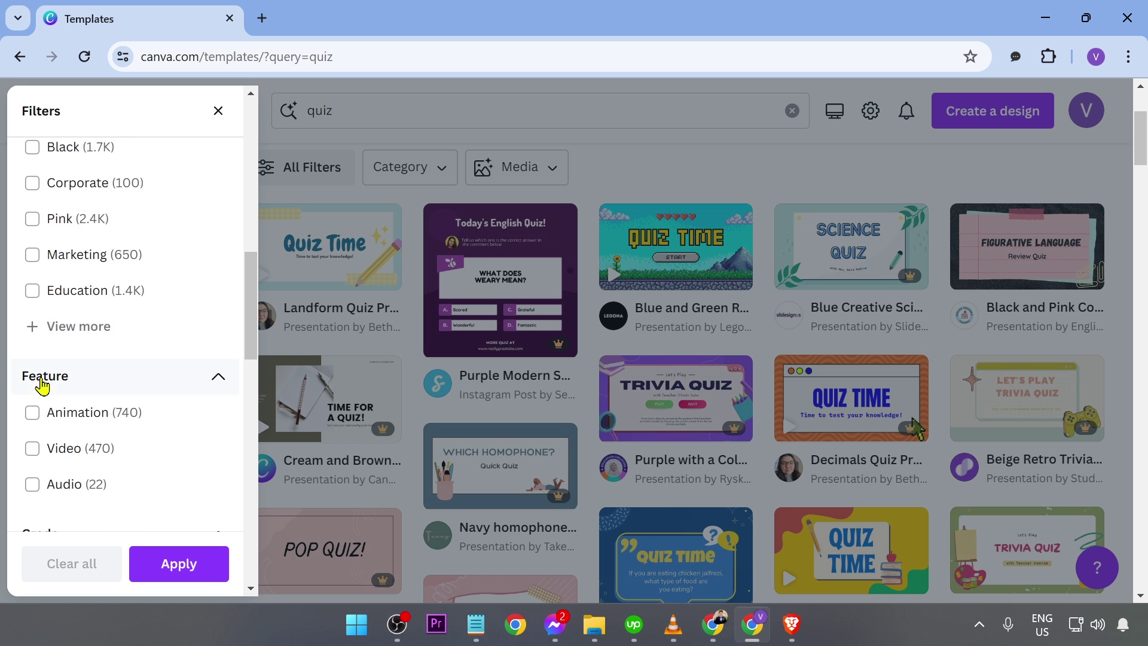
pyautogui.scroll(-6, 42, 385)
# Tick the Science subject filter and apply it to the quiz results.
pyautogui.click(97, 247)
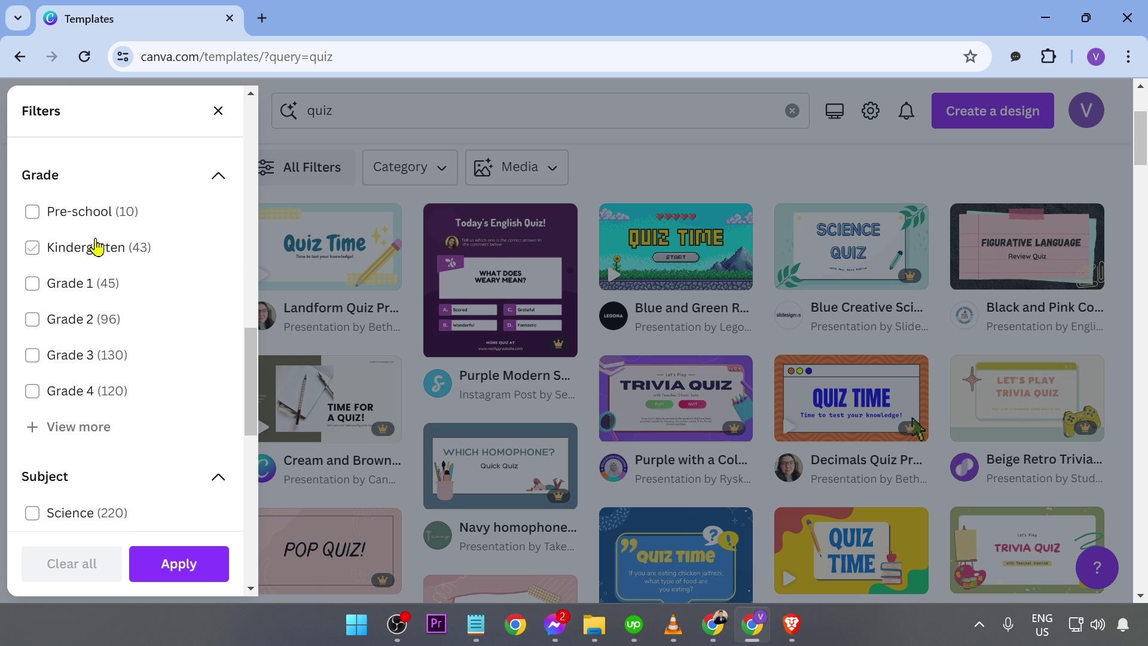
pyautogui.click(107, 353)
pyautogui.scroll(-3, 105, 353)
pyautogui.click(113, 402)
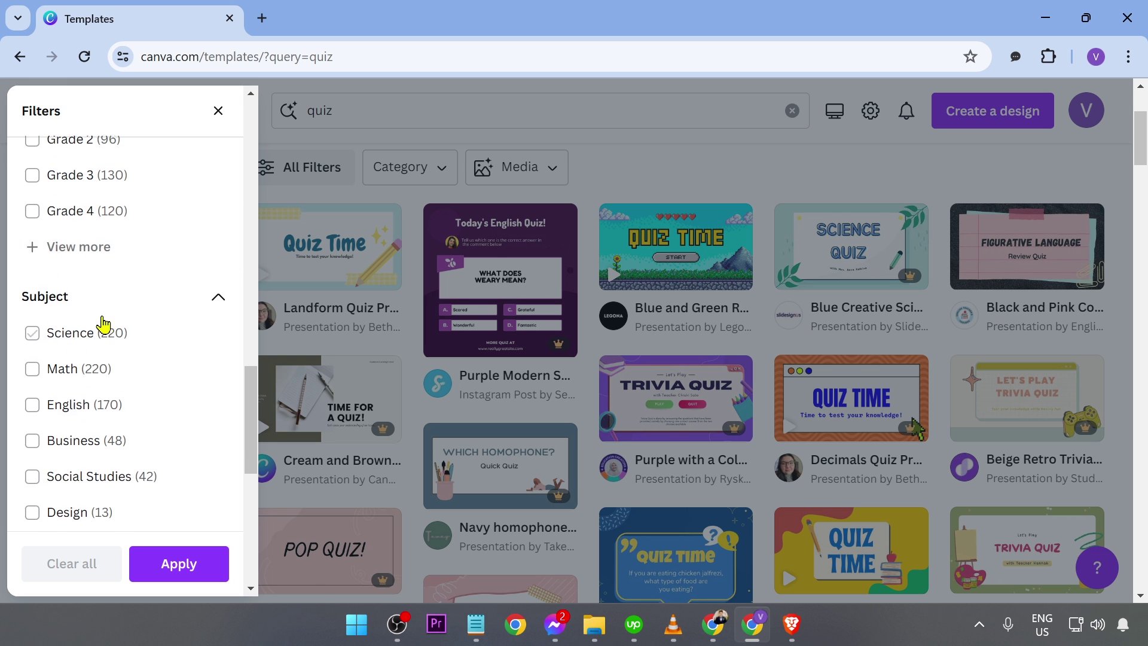
pyautogui.scroll(-2, 109, 329)
pyautogui.scroll(-5, 122, 335)
pyautogui.click(180, 271)
pyautogui.scroll(-3, 161, 281)
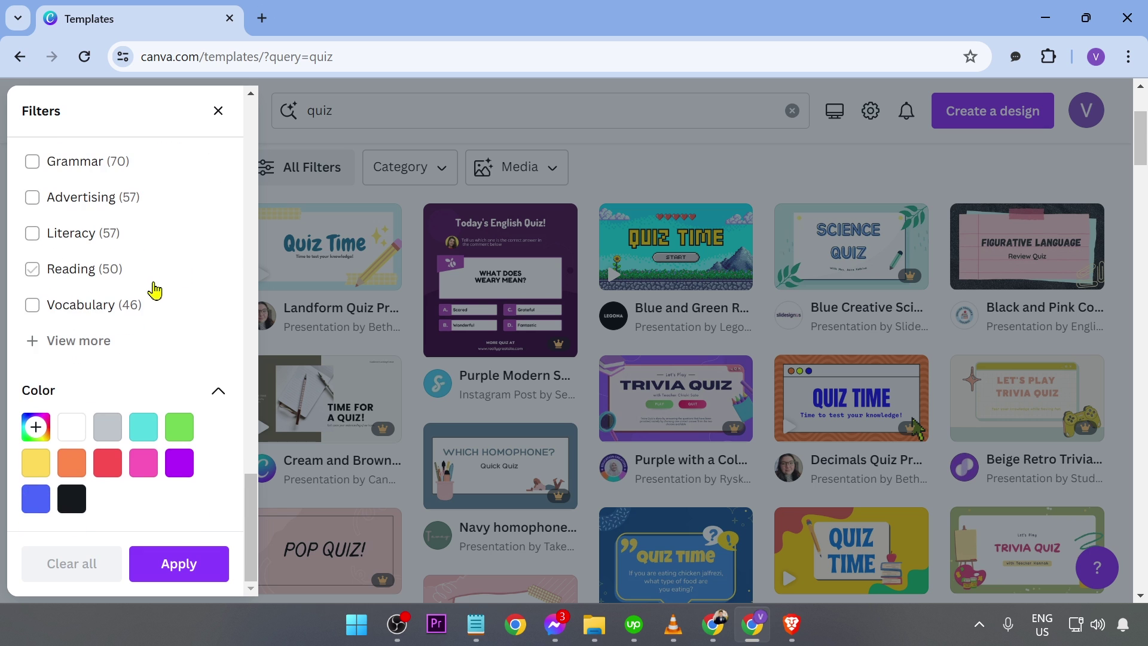
pyautogui.scroll(7, 82, 416)
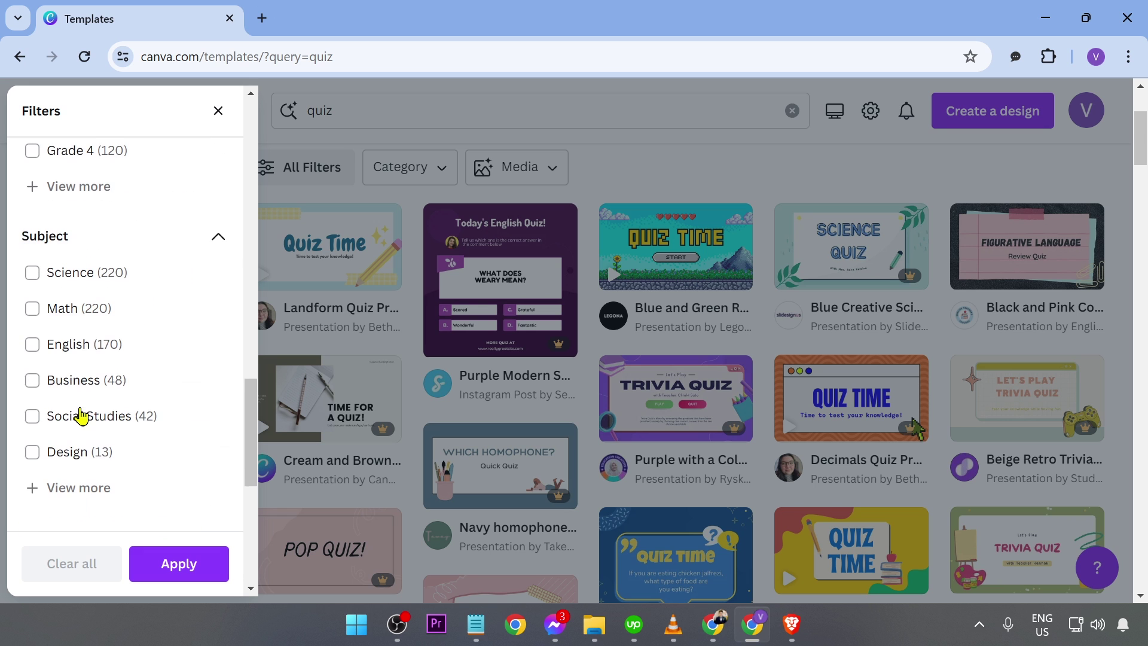
pyautogui.click(191, 345)
pyautogui.click(166, 297)
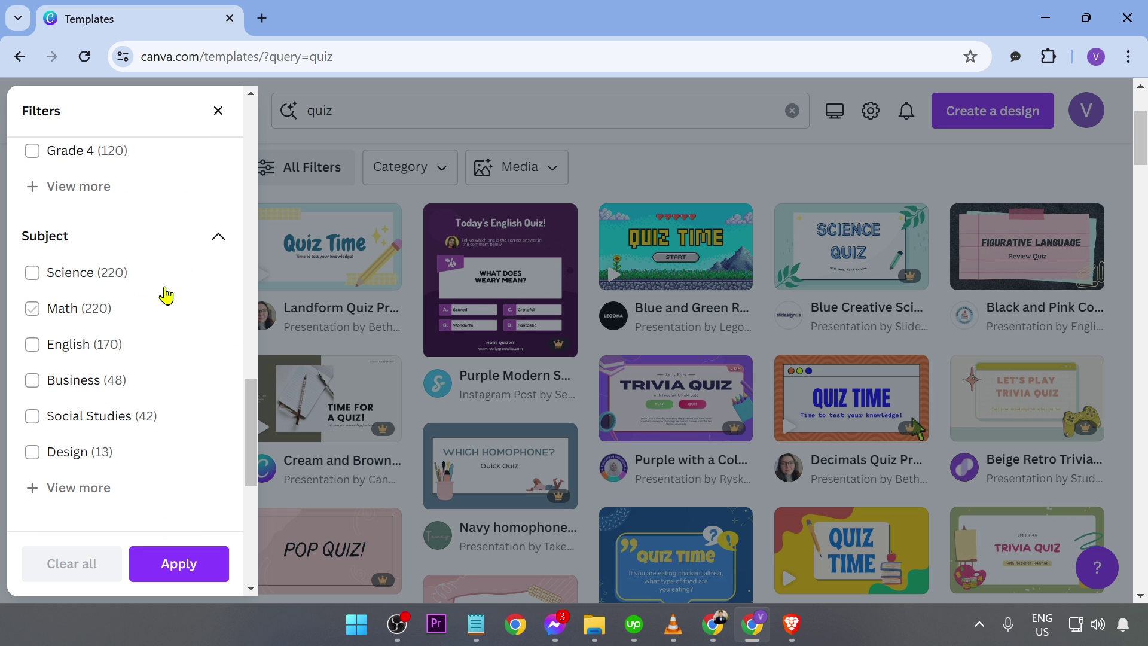
pyautogui.click(109, 275)
pyautogui.click(179, 565)
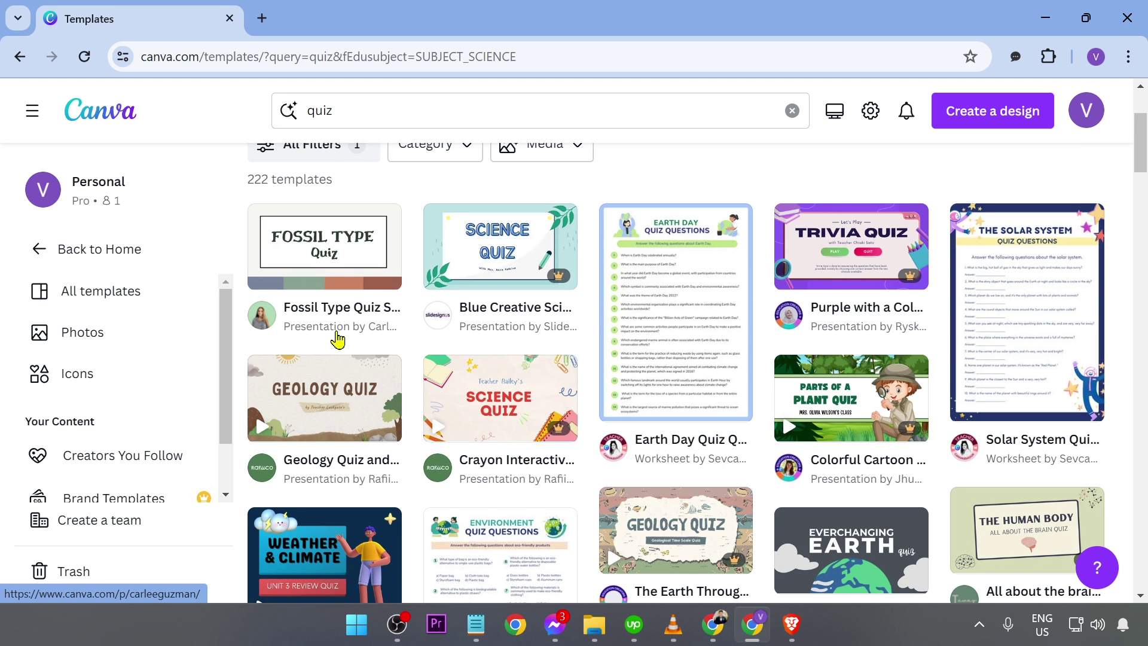
# Scroll the Science results and open the 'Name that Animal' Animal Quiz template.
pyautogui.scroll(-8, 338, 339)
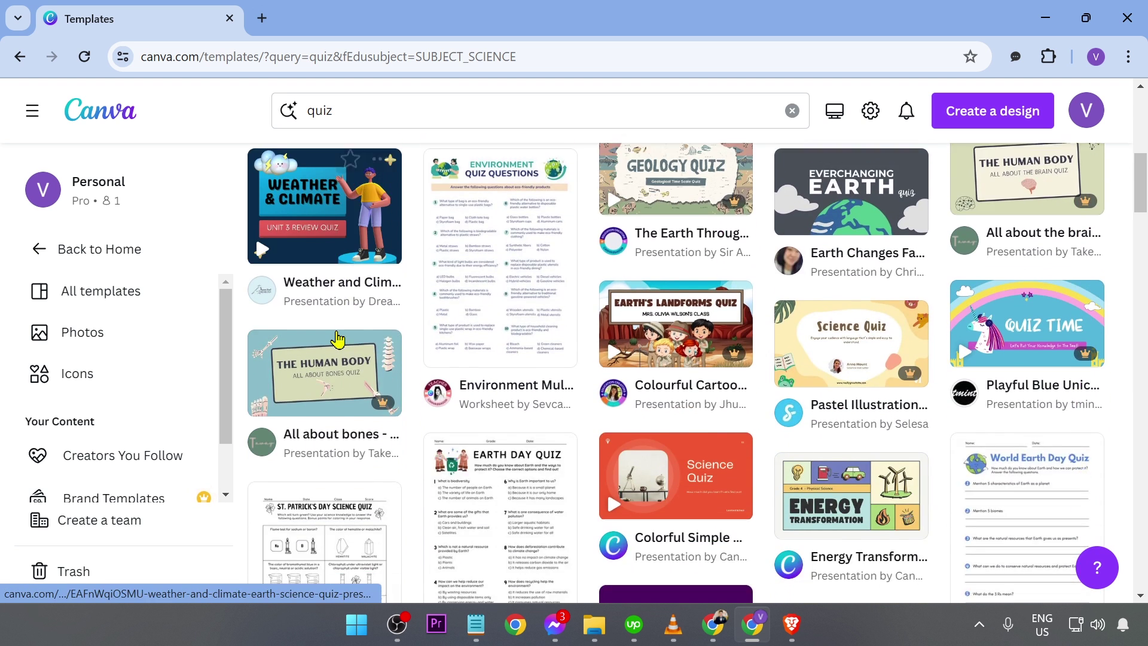
pyautogui.scroll(-11, 353, 326)
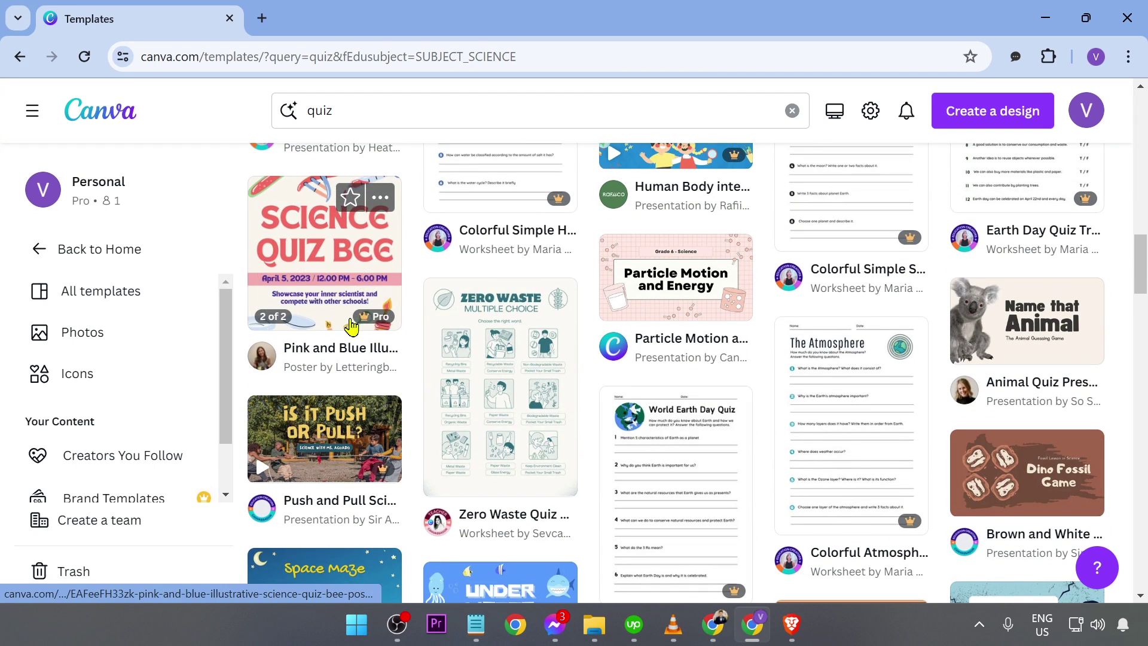
pyautogui.click(1026, 345)
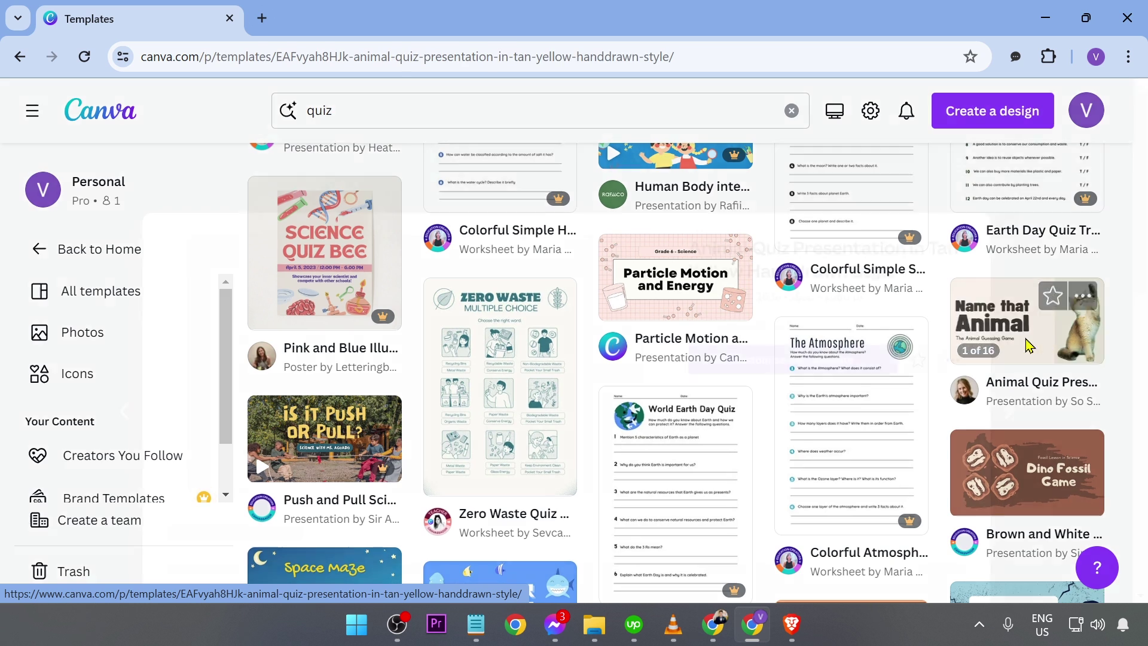
# Customise the Animal Quiz template, applying all 16 pages to the new design.
pyautogui.click(849, 330)
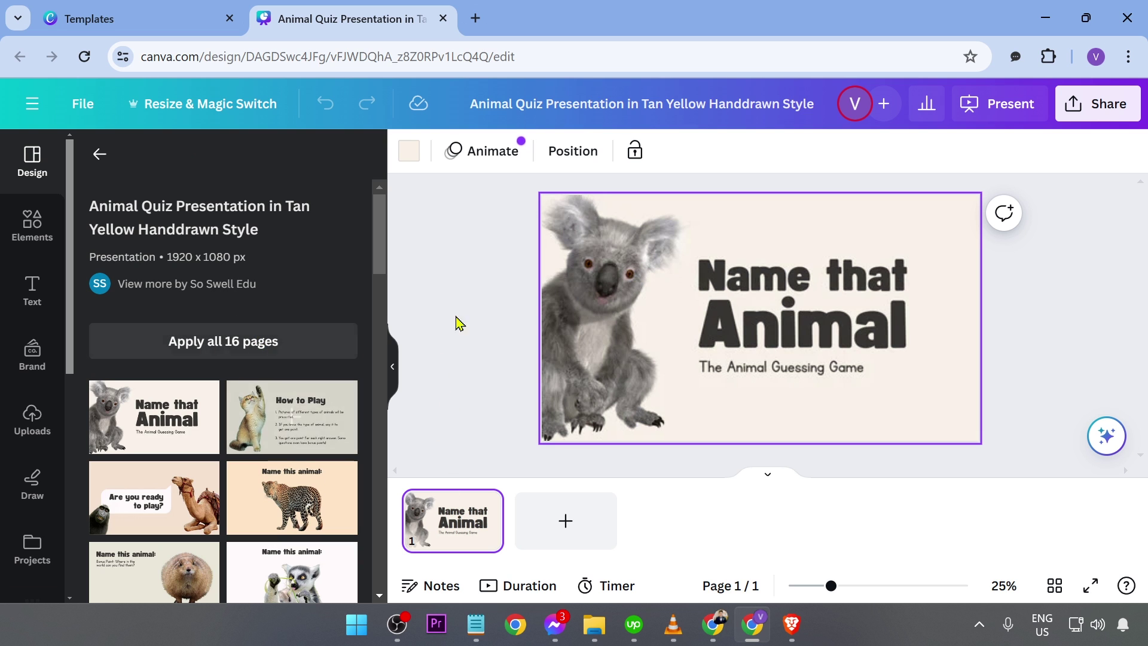
pyautogui.click(267, 343)
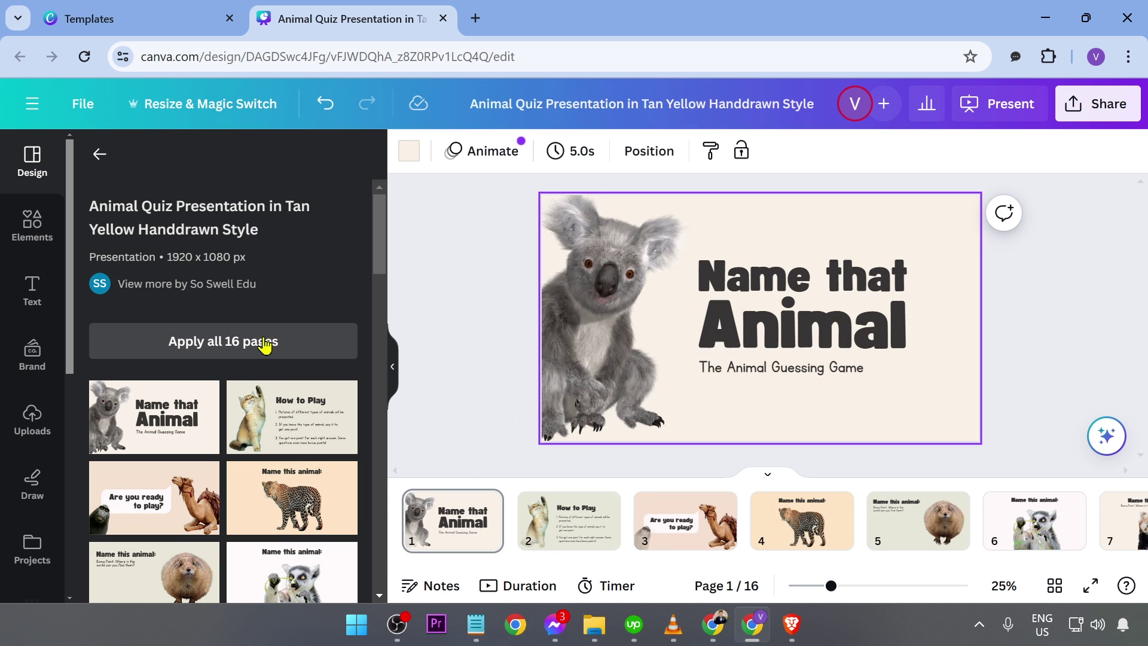
pyautogui.scroll(-10, 999, 546)
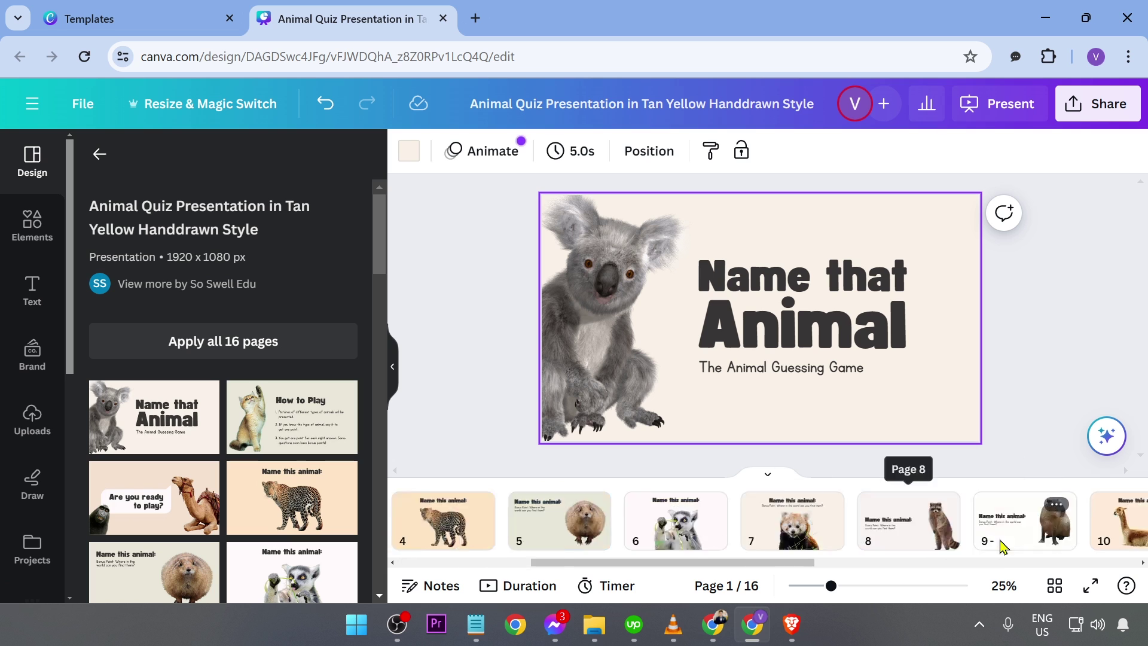
pyautogui.scroll(10, 999, 546)
pyautogui.click(428, 410)
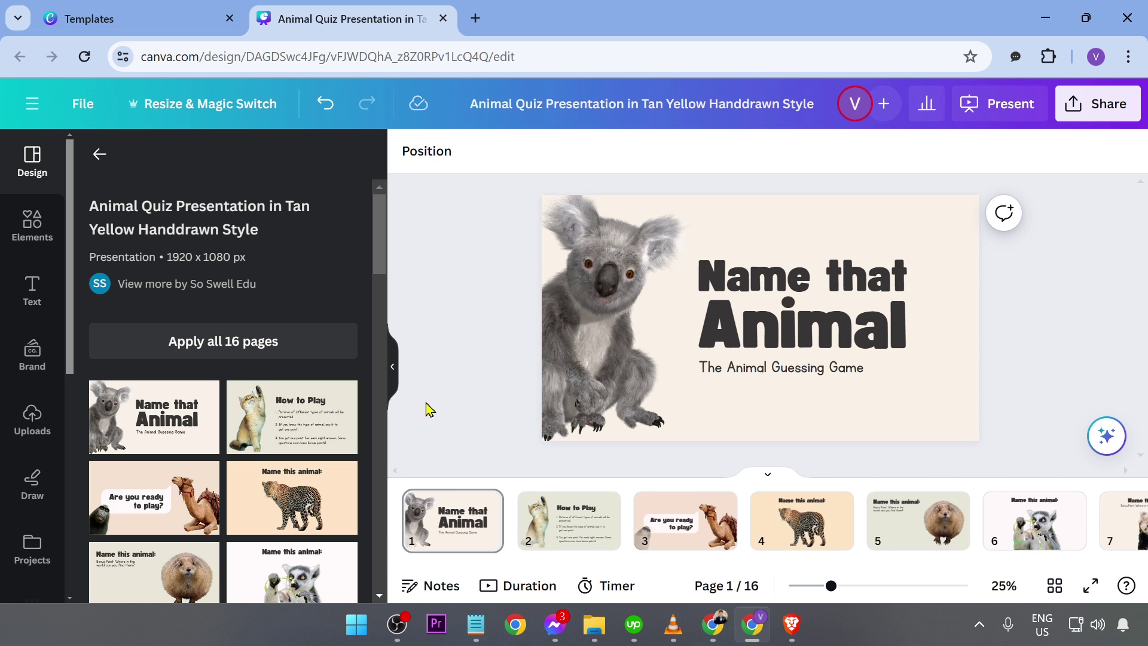
pyautogui.click(395, 369)
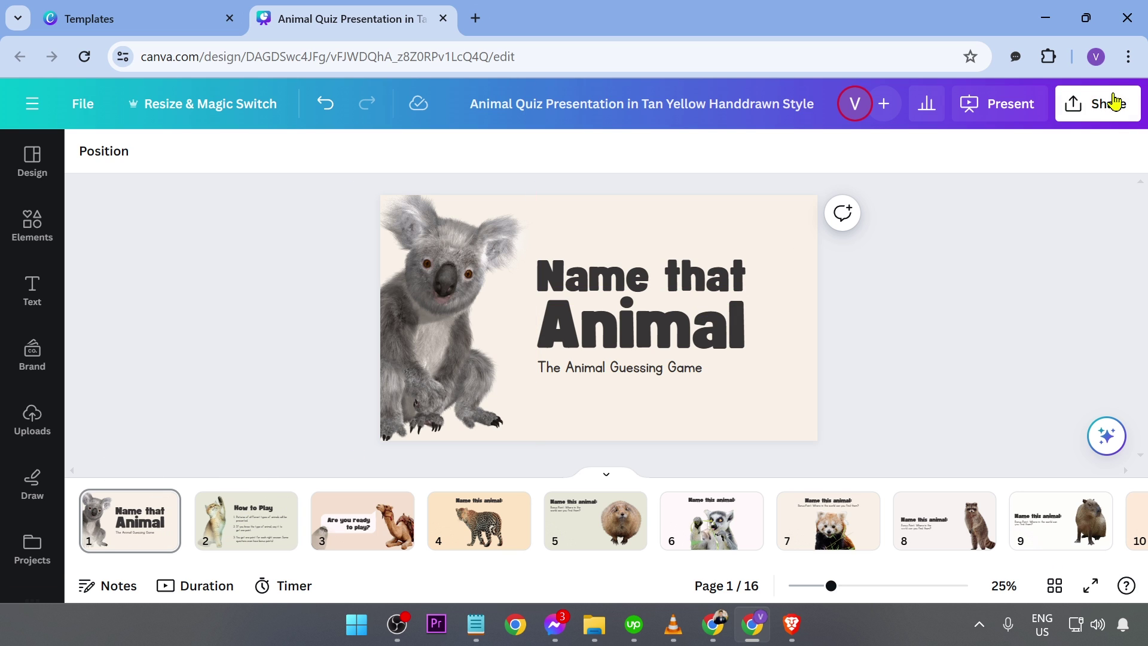
pyautogui.click(1085, 107)
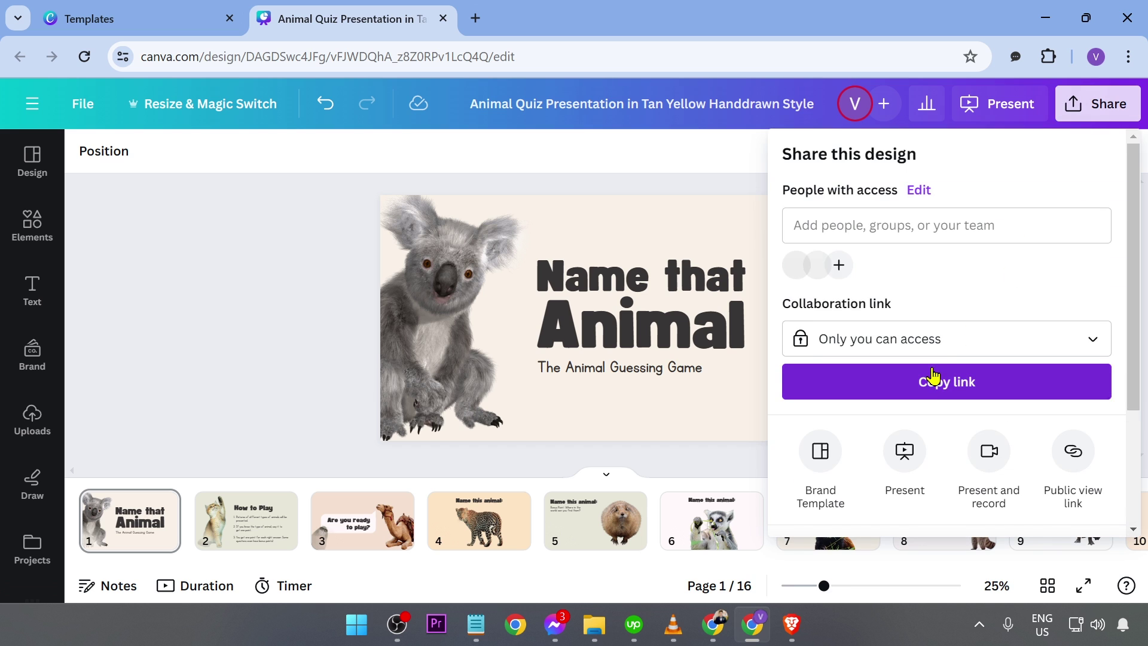
pyautogui.scroll(-2, 897, 418)
pyautogui.click(862, 469)
pyautogui.click(901, 251)
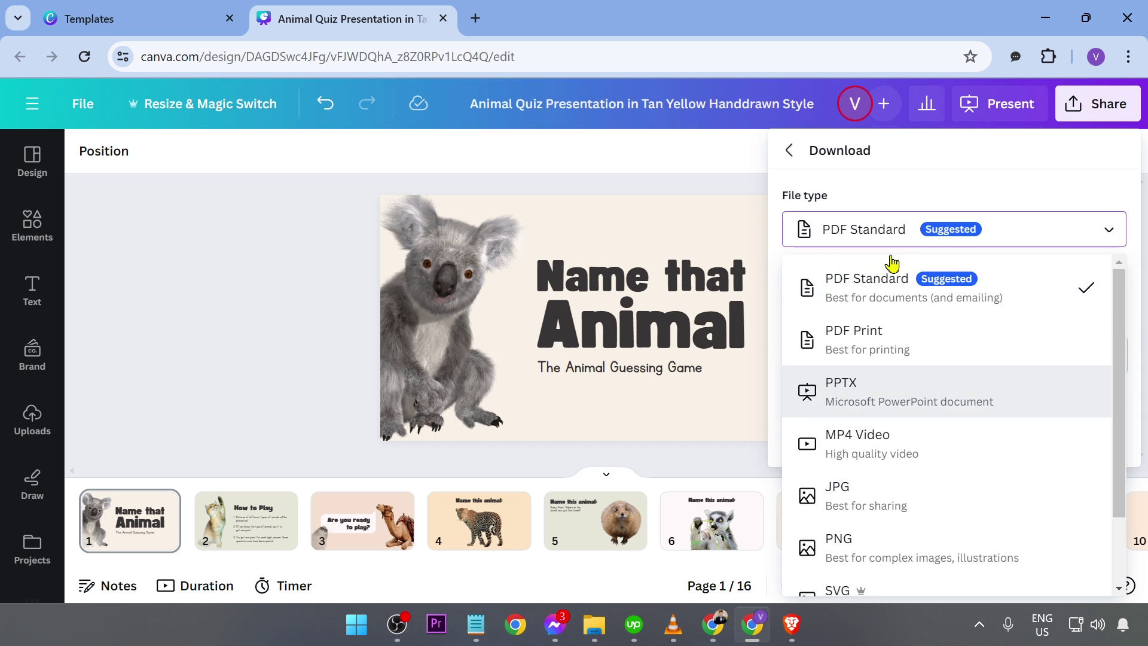
pyautogui.click(889, 256)
pyautogui.click(899, 230)
pyautogui.scroll(-2, 905, 347)
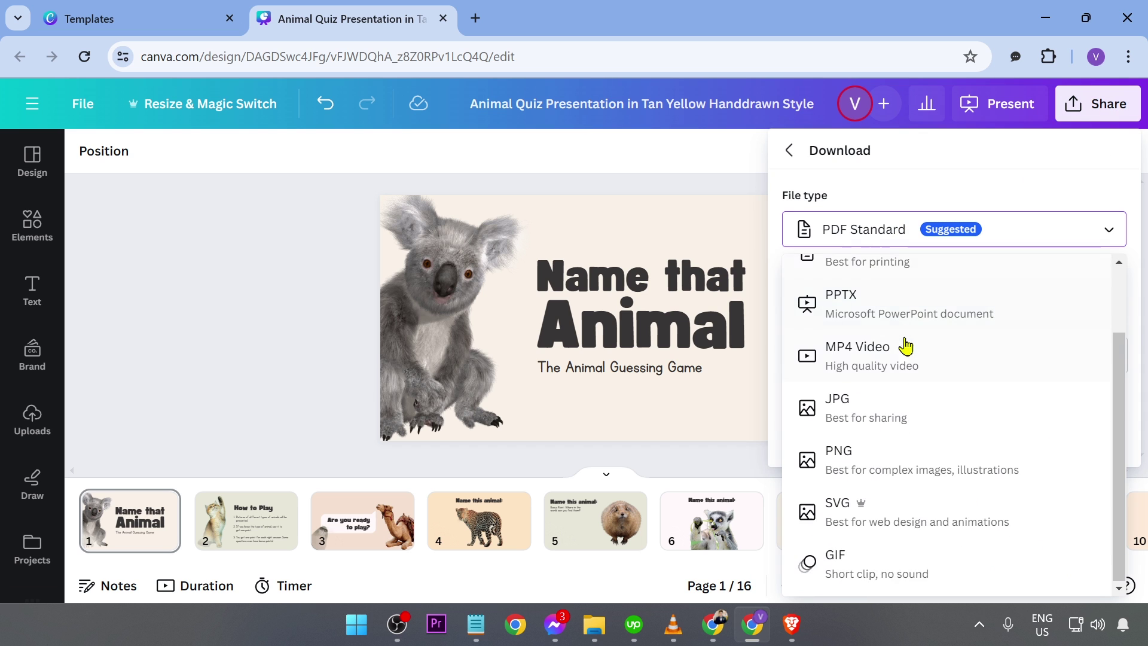
pyautogui.click(856, 374)
pyautogui.click(233, 364)
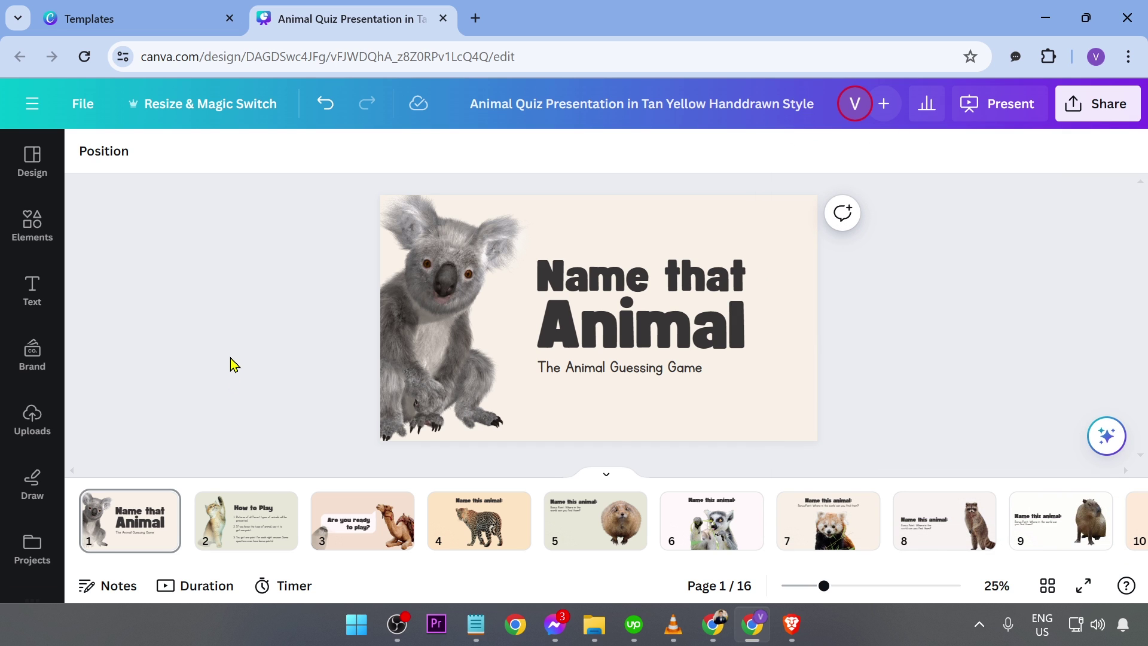
# Step through pages 2 and 3 to page 4 and select its leopard photo.
pyautogui.click(246, 499)
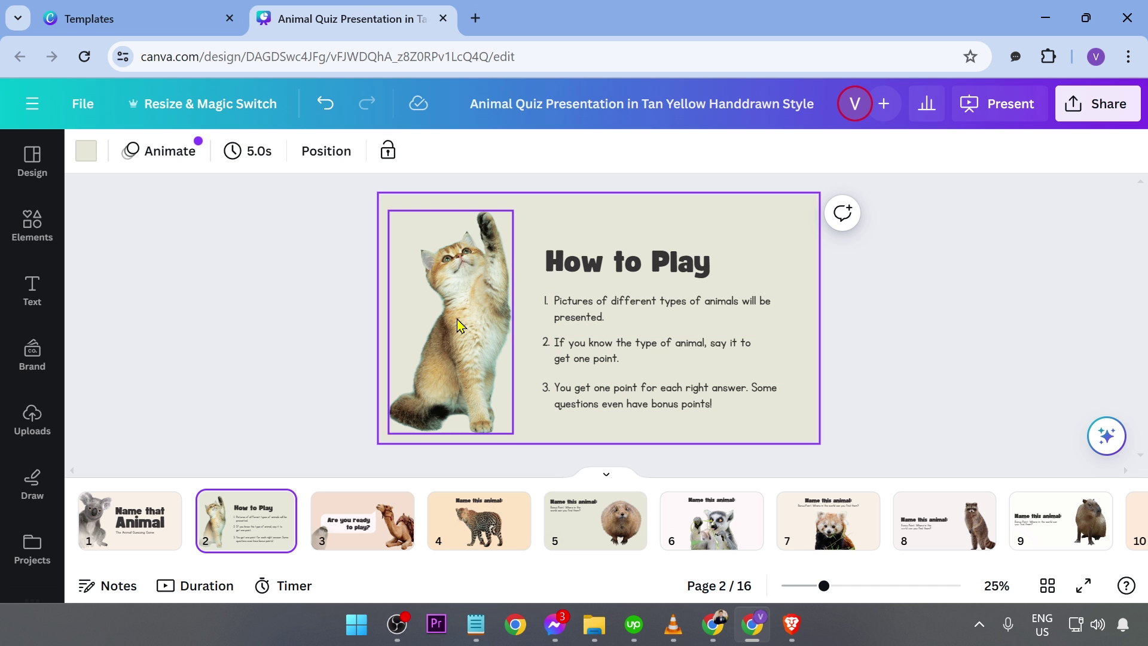
pyautogui.click(368, 519)
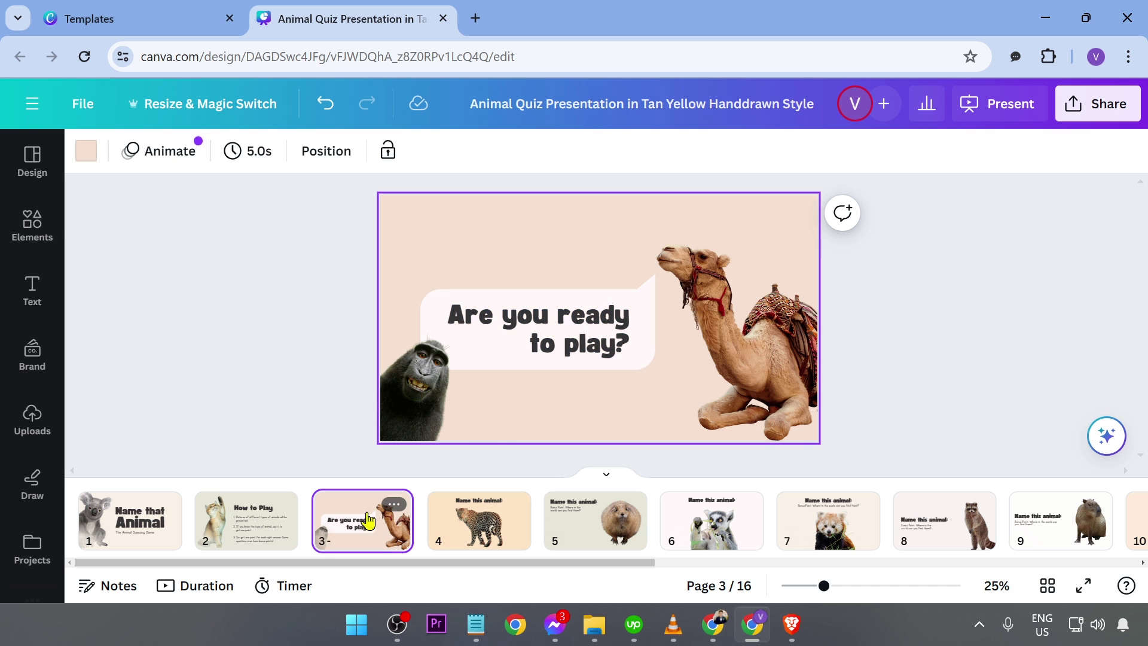
pyautogui.click(478, 523)
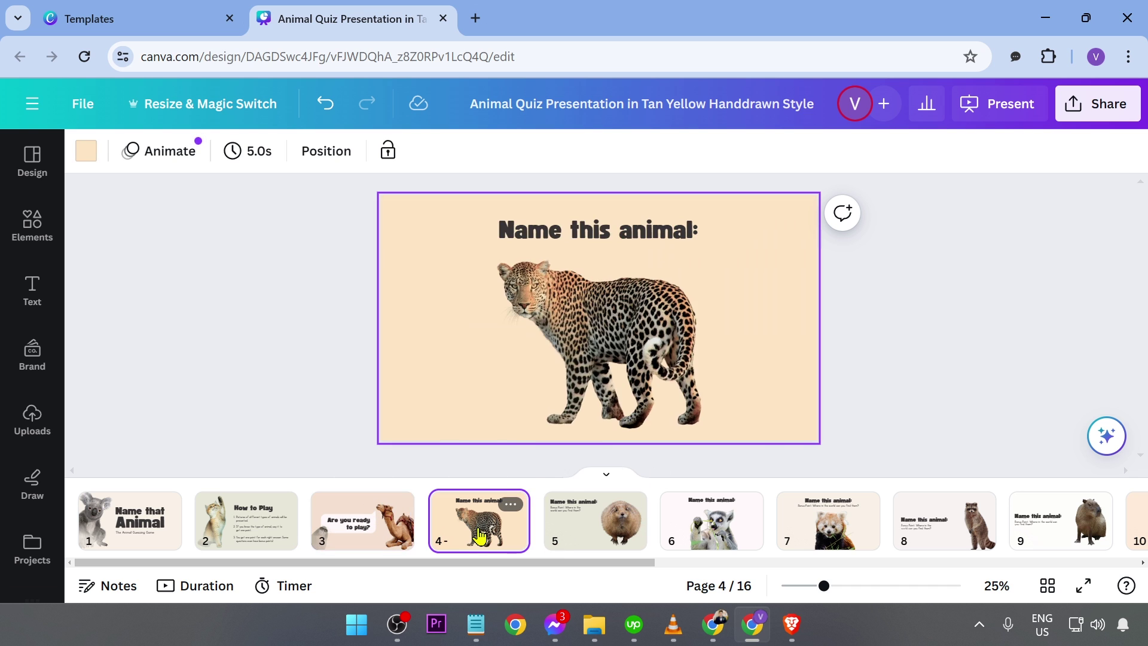
pyautogui.click(614, 326)
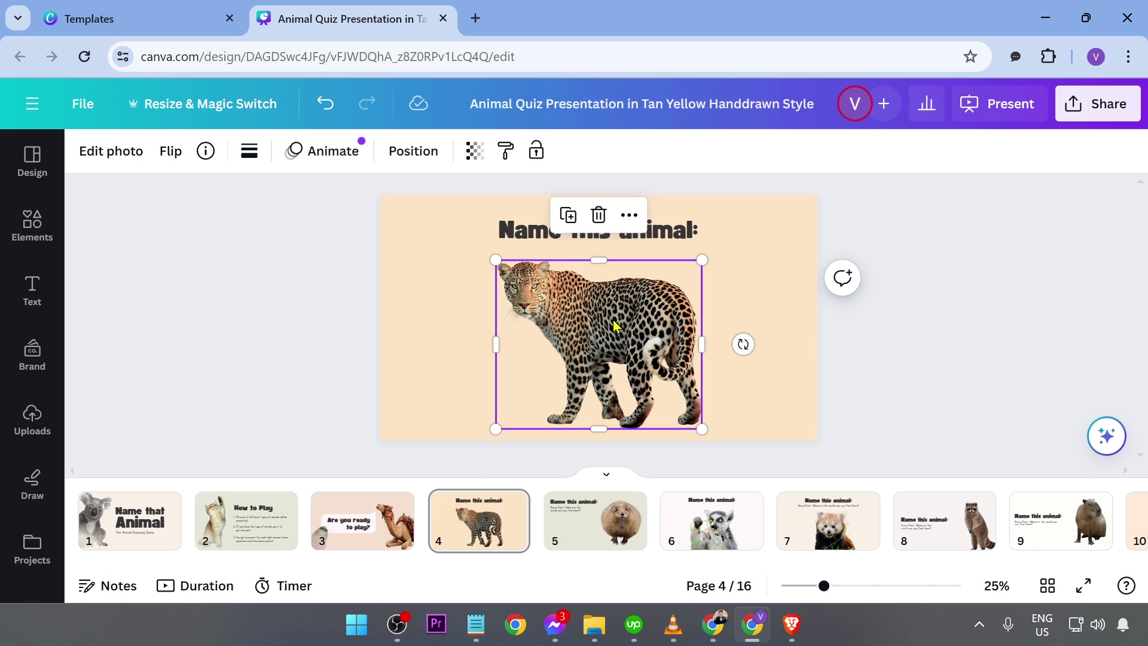
# Delete the leopard photo and search Elements for 'lion' photos.
pyautogui.click(599, 214)
pyautogui.click(37, 225)
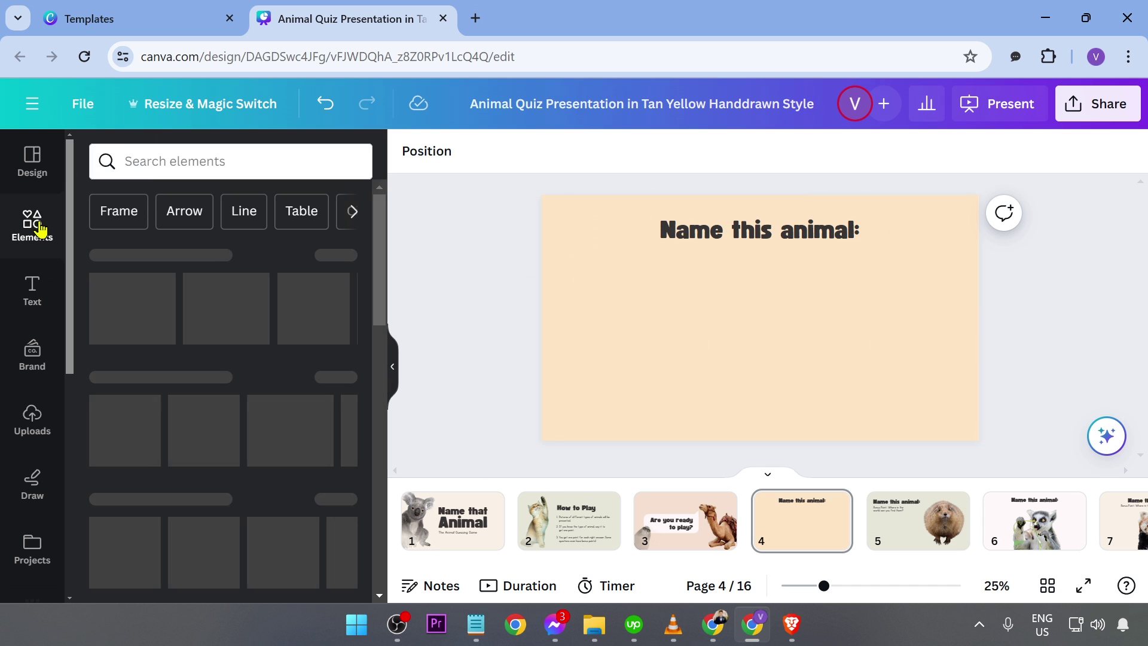
pyautogui.click(152, 176)
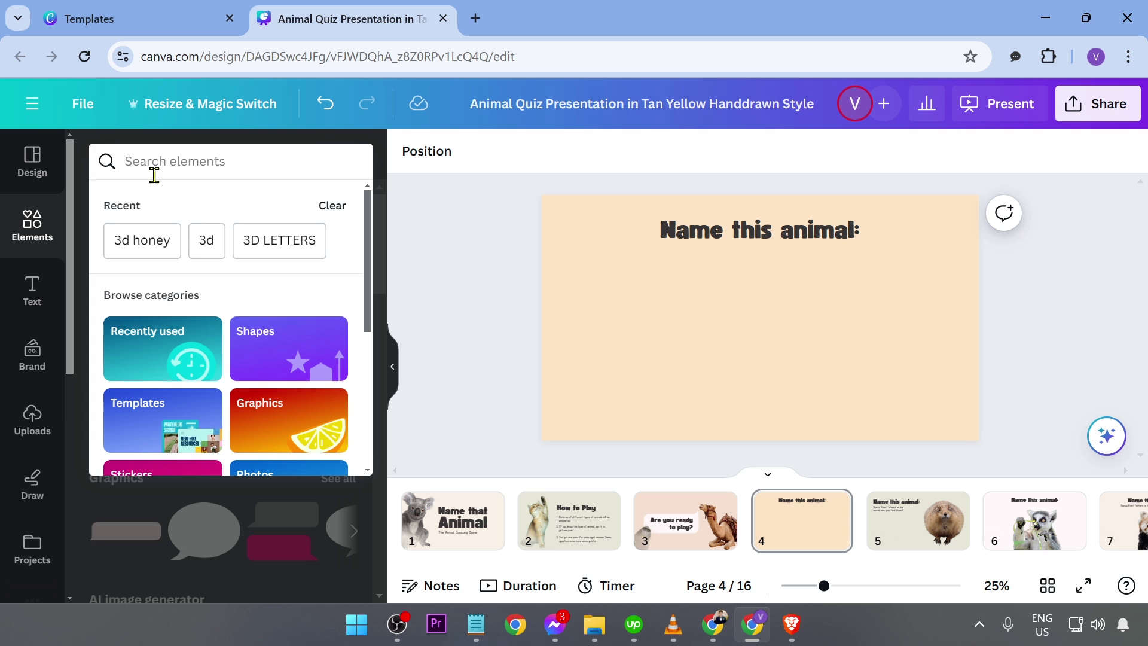
pyautogui.write('lion')
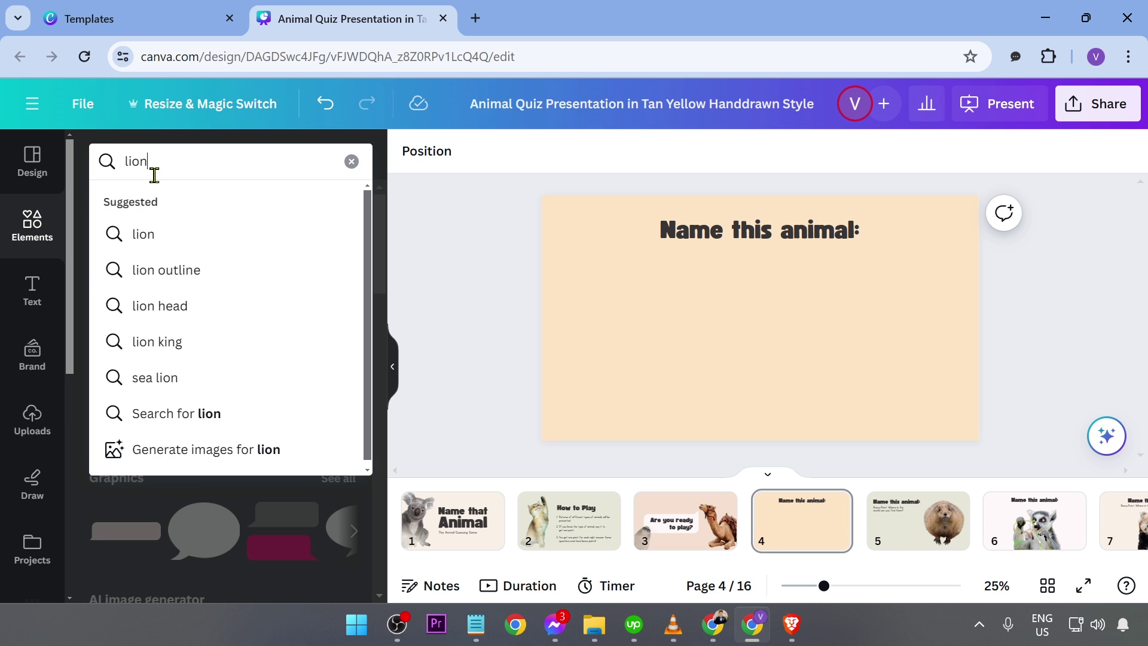
pyautogui.press('Return')
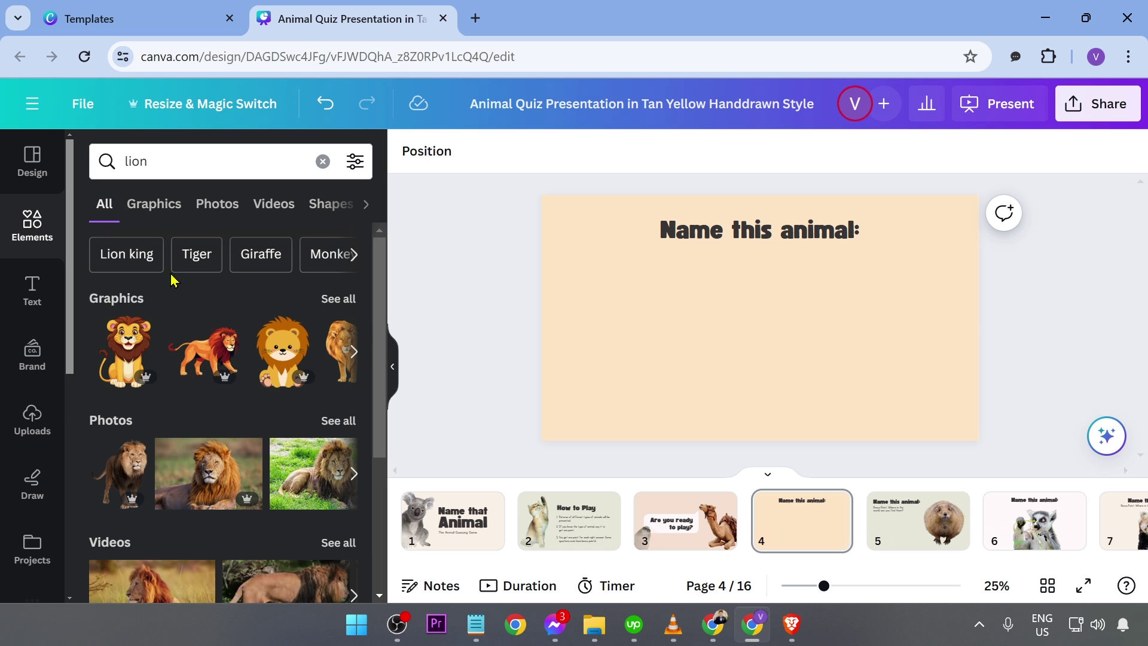
pyautogui.click(159, 206)
pyautogui.scroll(-5, 192, 406)
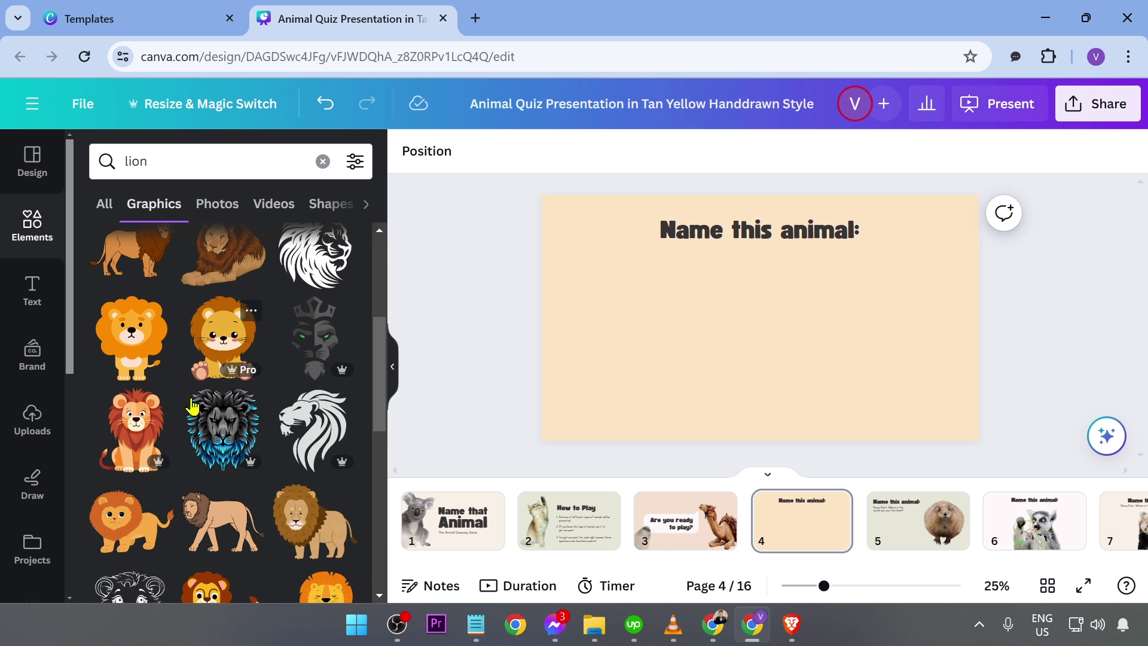
pyautogui.scroll(-5, 192, 407)
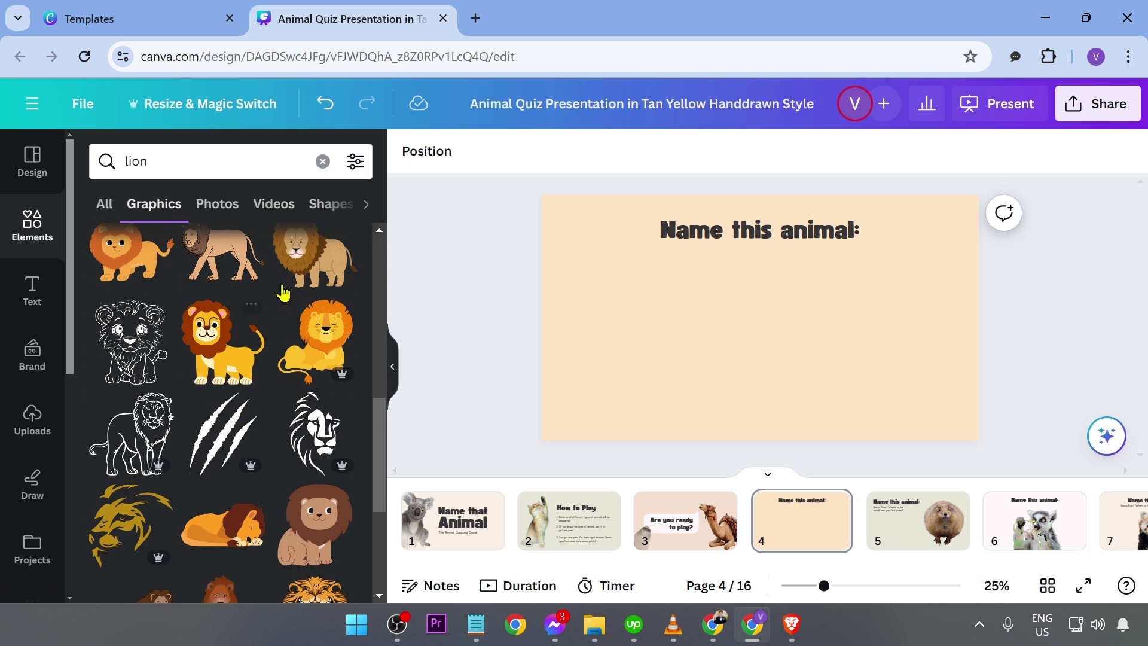
pyautogui.click(216, 205)
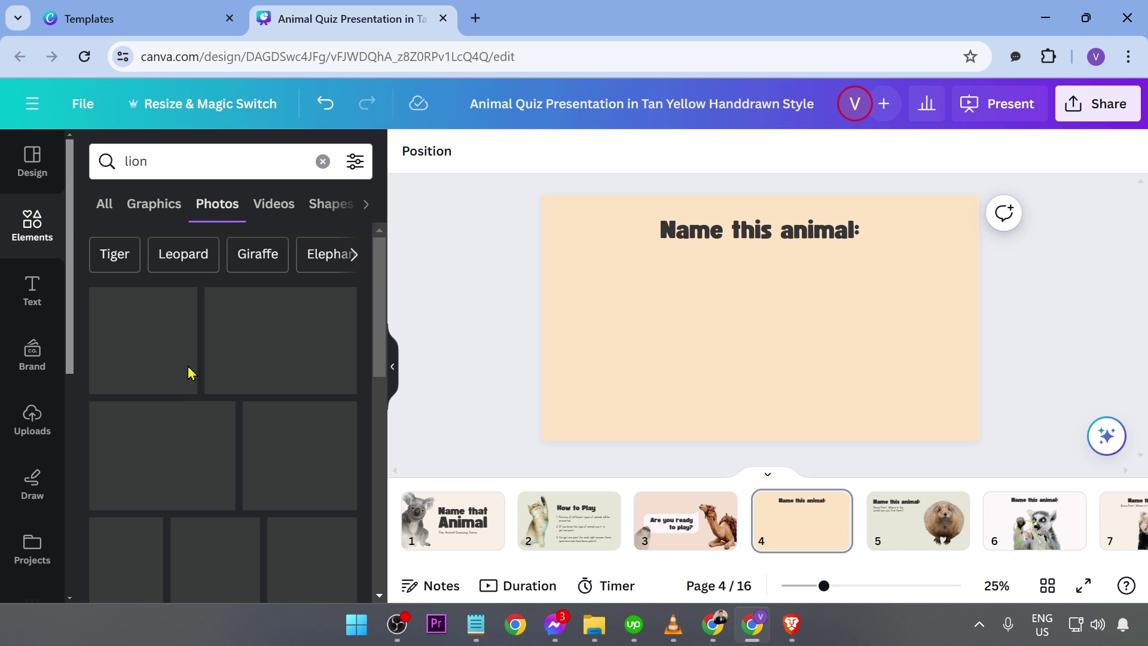
# Add the standing lion photo, shrink it slightly and centre it under the heading.
pyautogui.click(147, 347)
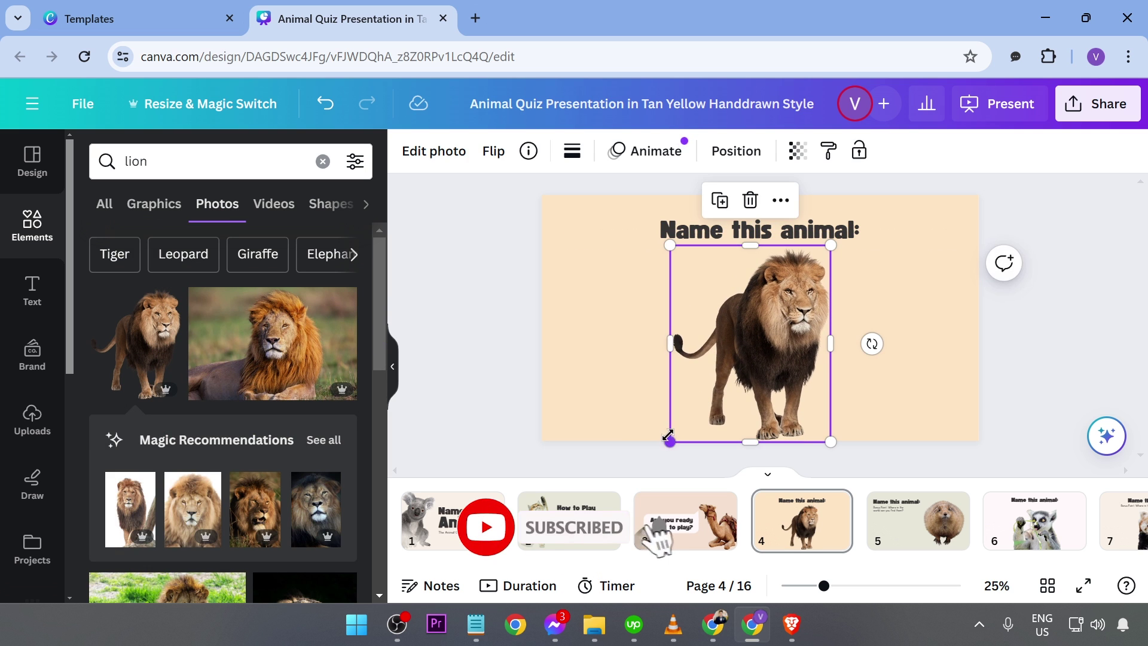
pyautogui.moveTo(669, 441); pyautogui.dragTo(695, 410)
pyautogui.moveTo(820, 355)
pyautogui.mouseDown()
pyautogui.moveTo(801, 348)
pyautogui.moveTo(808, 356)
pyautogui.mouseUp()
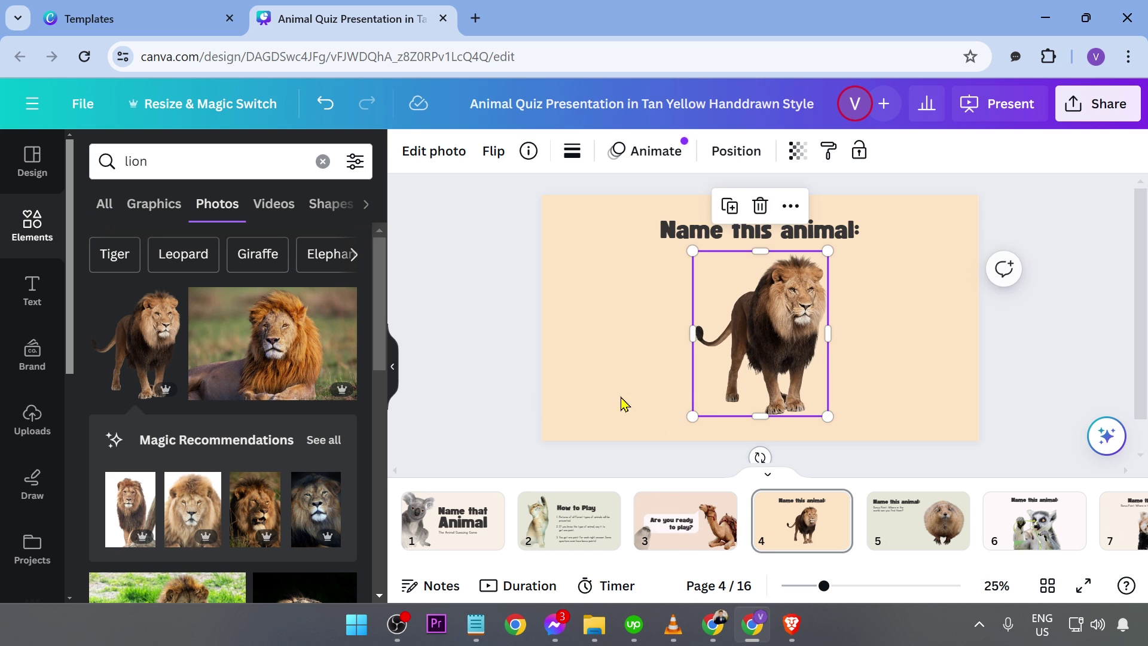
pyautogui.click(486, 377)
pyautogui.scroll(-3, 489, 377)
pyautogui.scroll(3, 574, 383)
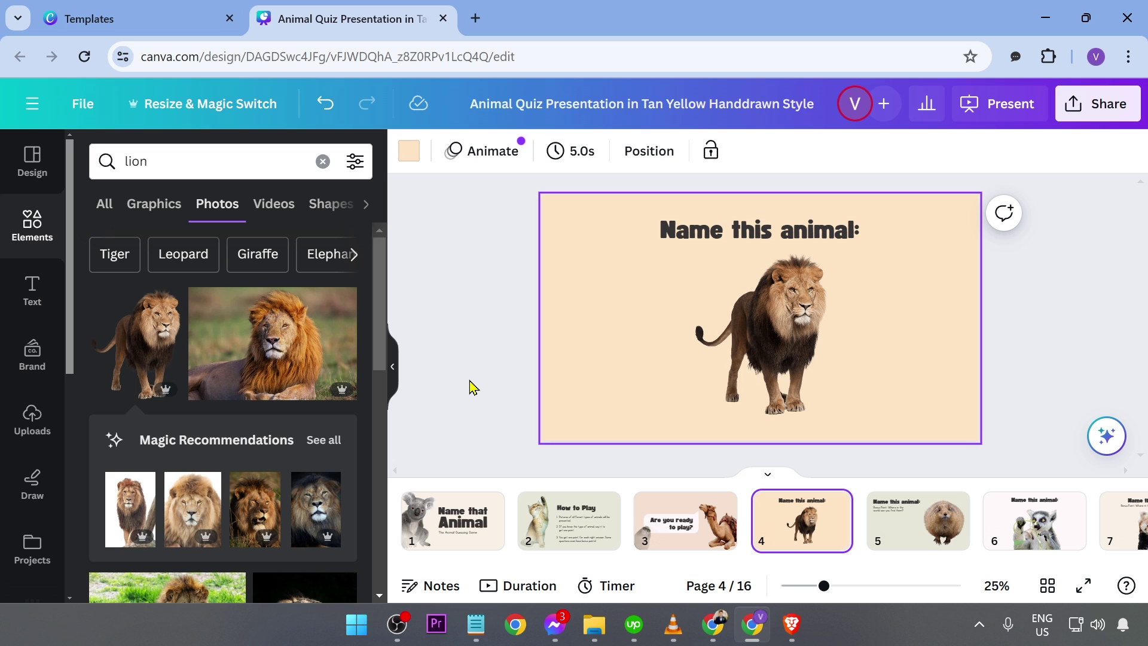
# Check page 4's 5.0s timing, then show pages as a duration timeline totalling 1:20.
pyautogui.click(571, 155)
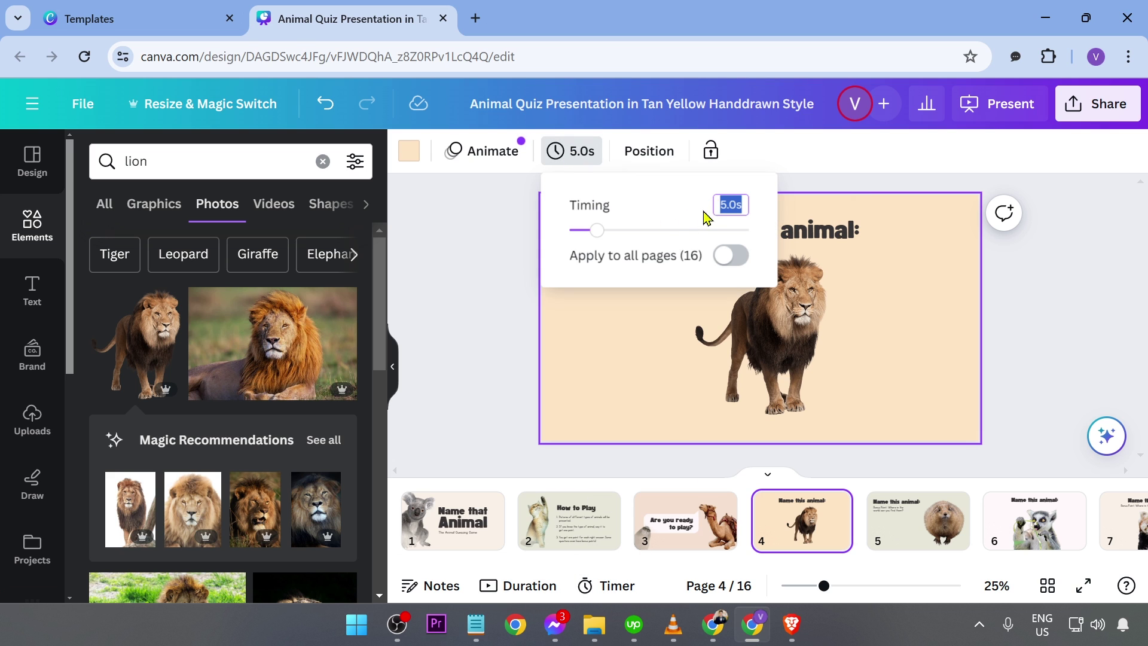
pyautogui.click(728, 205)
pyautogui.click(511, 245)
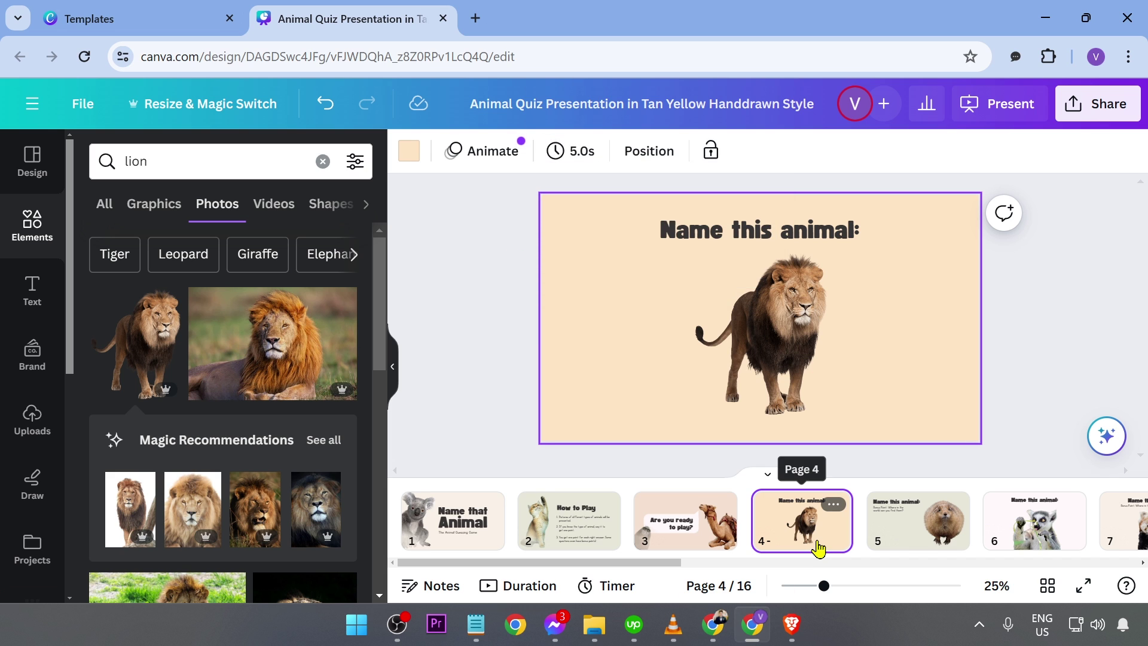
pyautogui.click(522, 587)
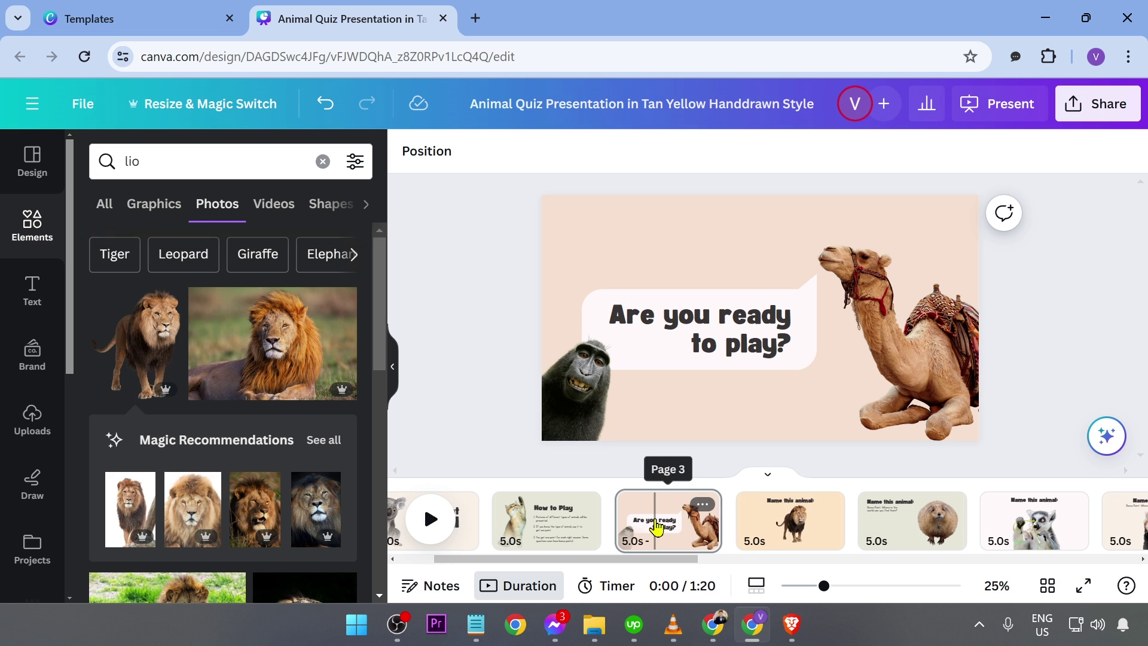
pyautogui.scroll(3, 652, 553)
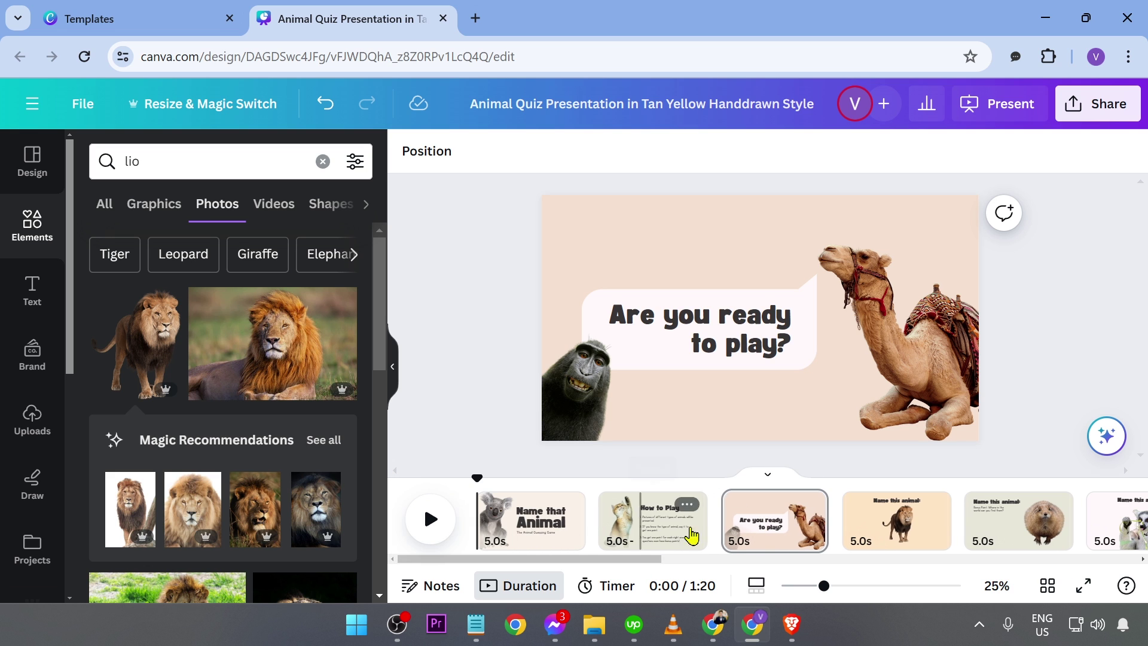
pyautogui.moveTo(827, 519); pyautogui.dragTo(786, 512)
pyautogui.click(740, 547)
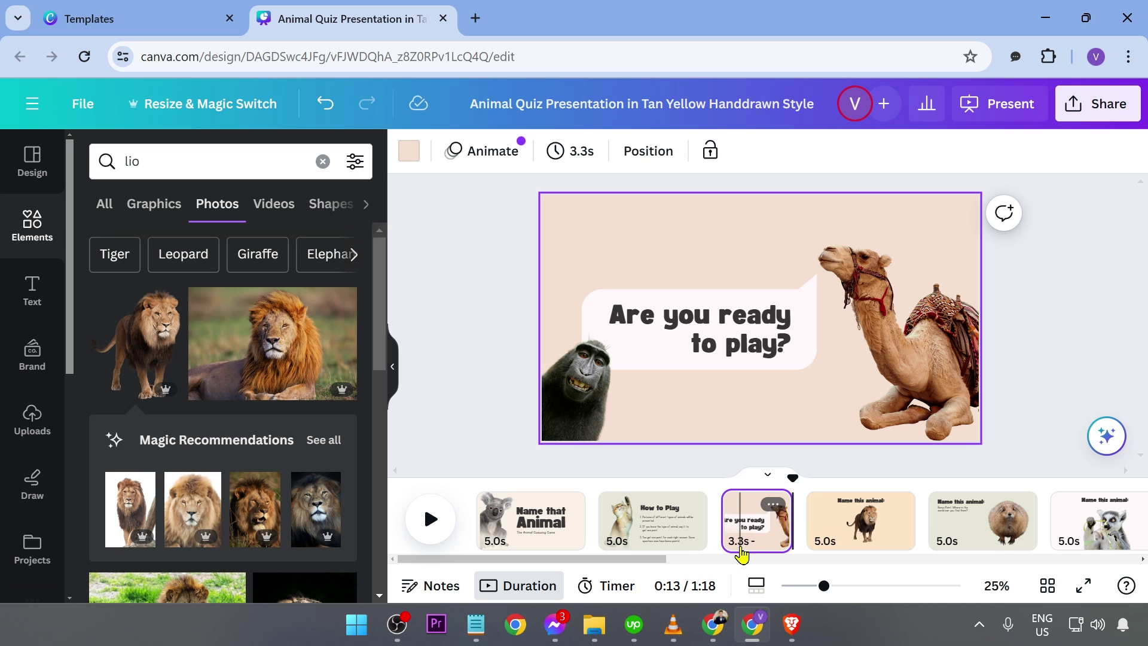
pyautogui.click(745, 526)
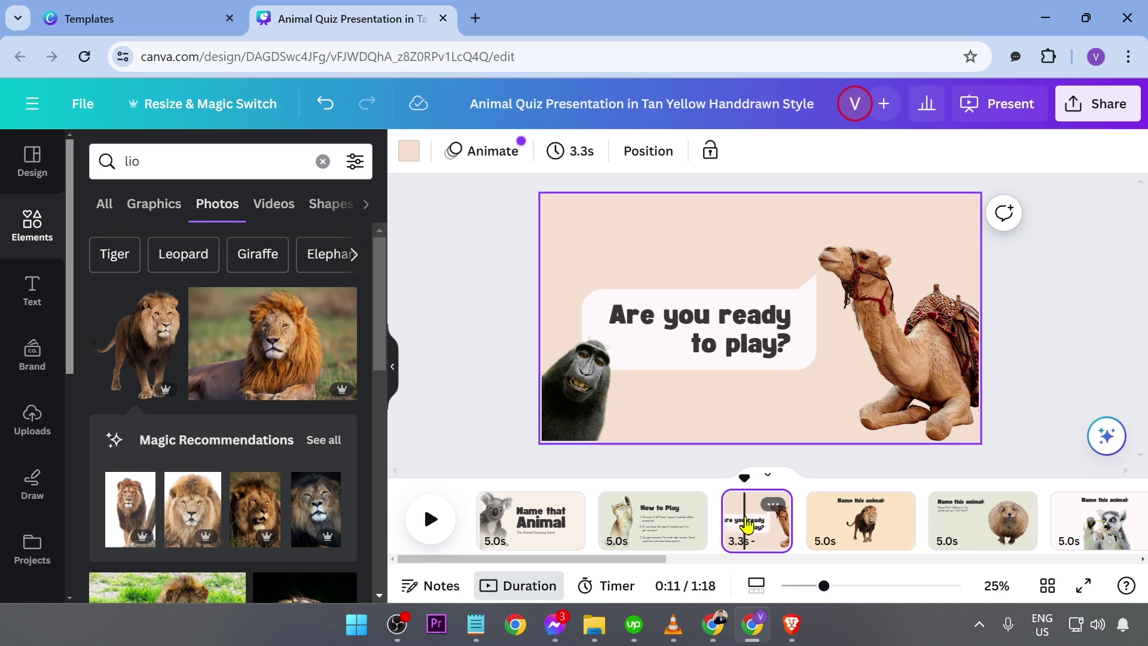
pyautogui.click(577, 153)
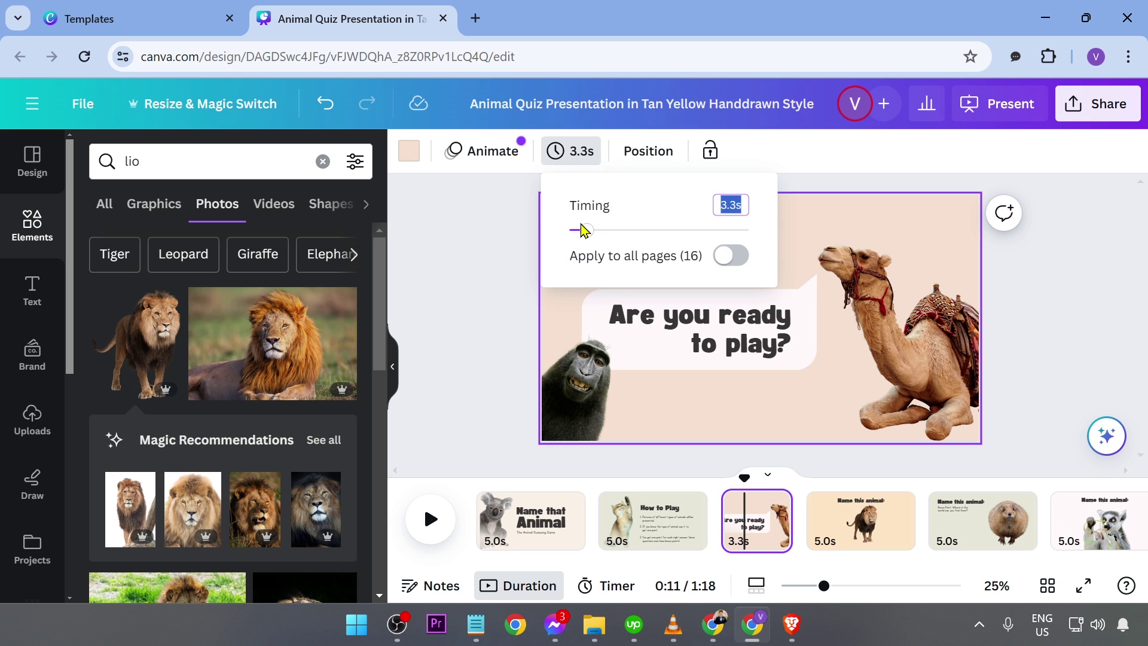
pyautogui.moveTo(581, 228); pyautogui.dragTo(617, 228)
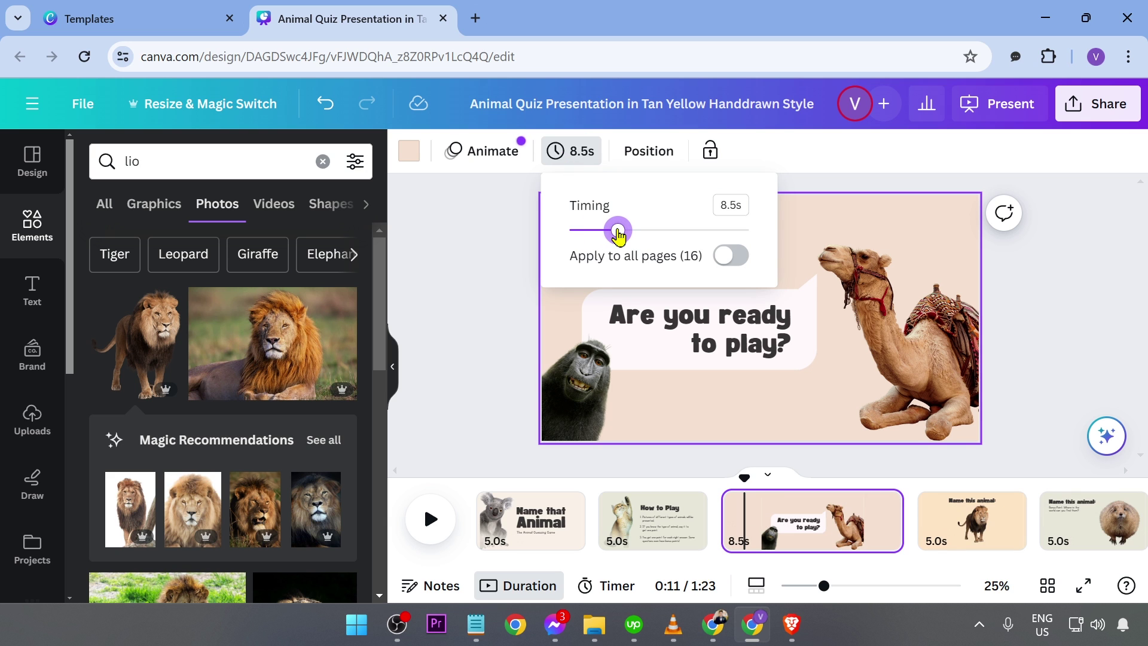
pyautogui.press('BackSpace')
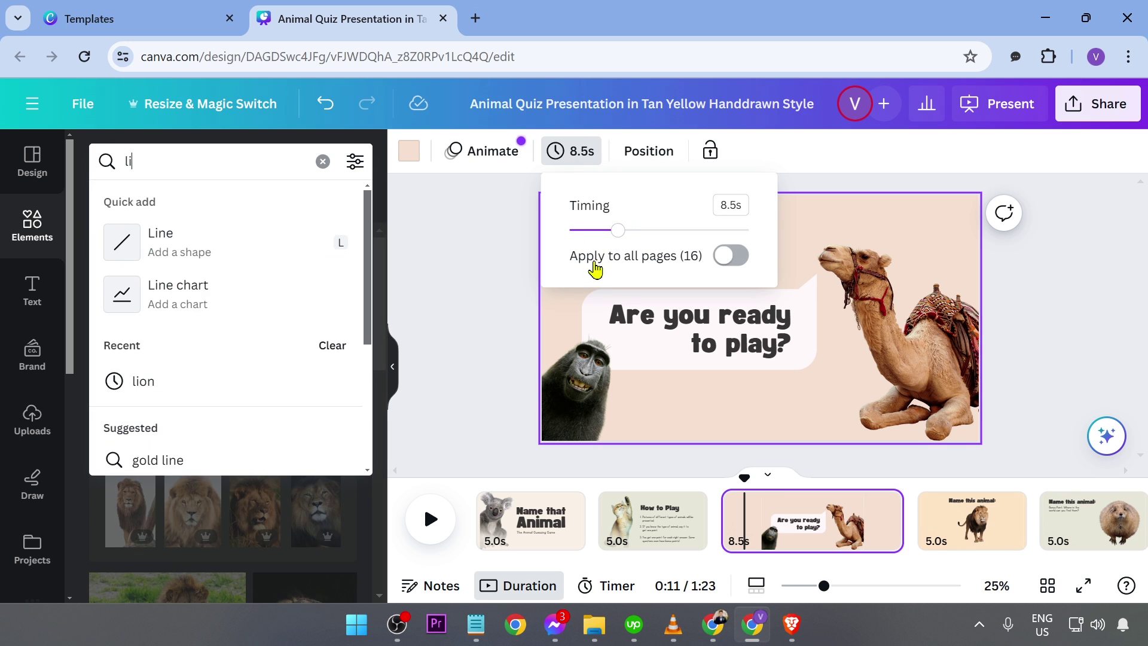
pyautogui.click(504, 274)
pyautogui.scroll(-1, 655, 513)
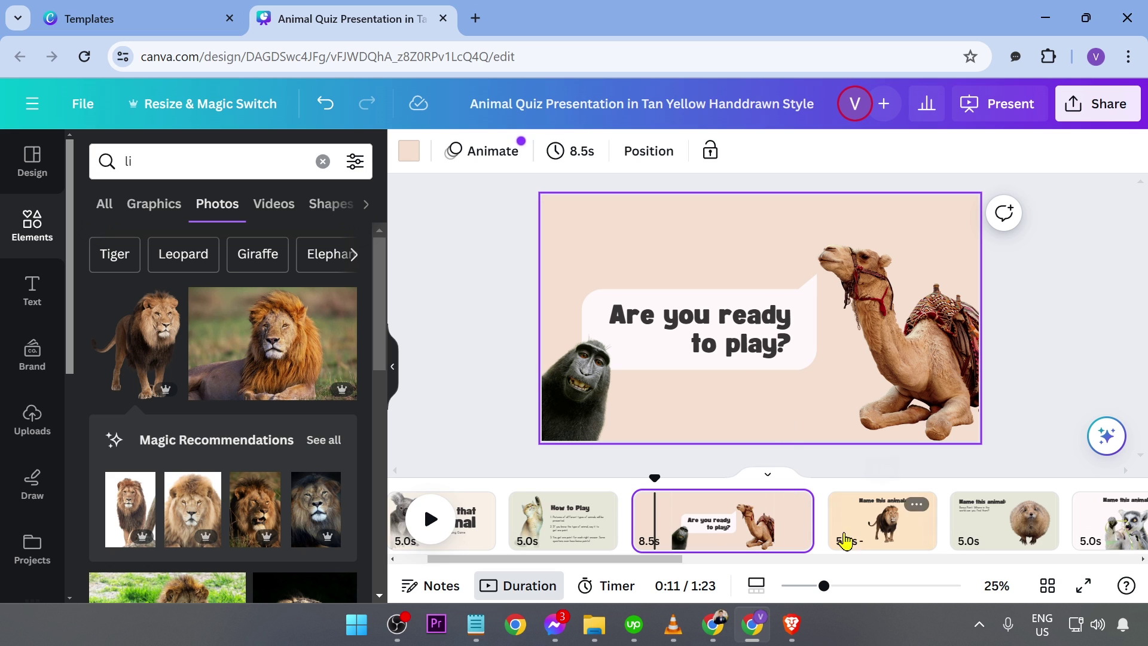
pyautogui.click(673, 526)
pyautogui.click(579, 149)
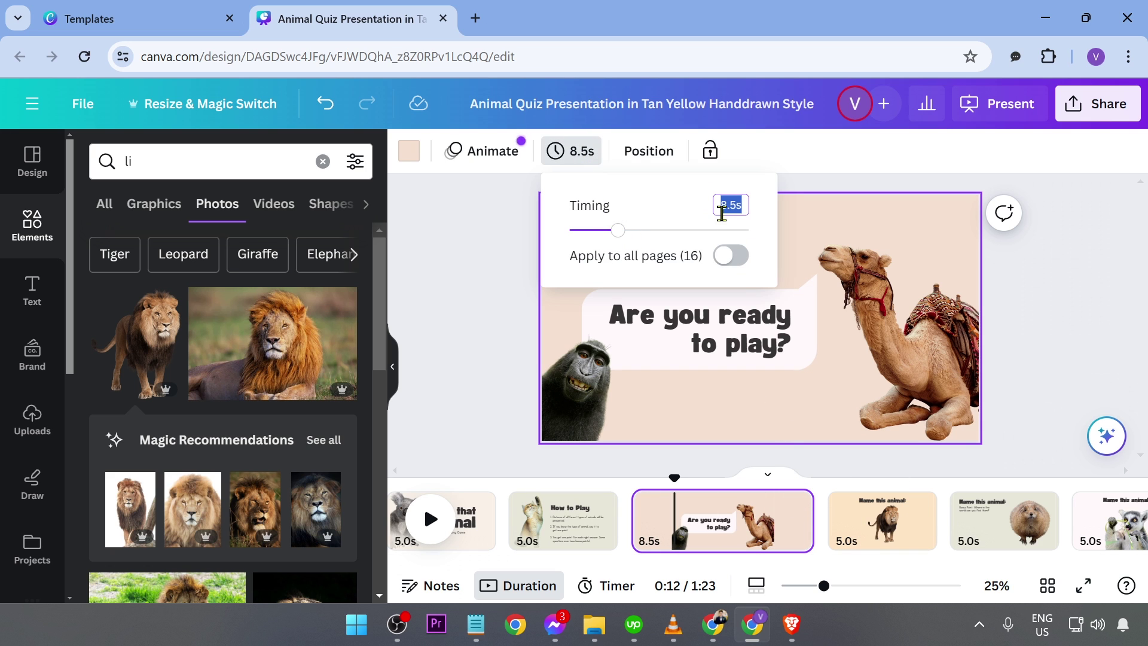
pyautogui.write('5')
pyautogui.press('Return')
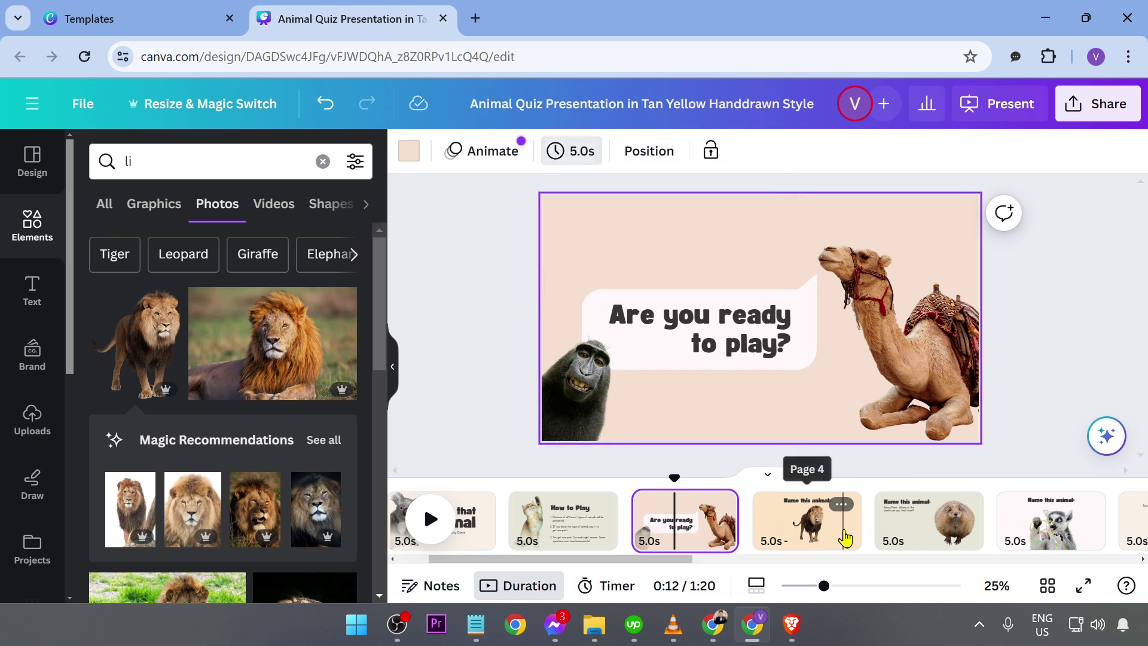
# Set page 4, the lion slide, to last 10 seconds.
pyautogui.click(845, 532)
pyautogui.click(572, 151)
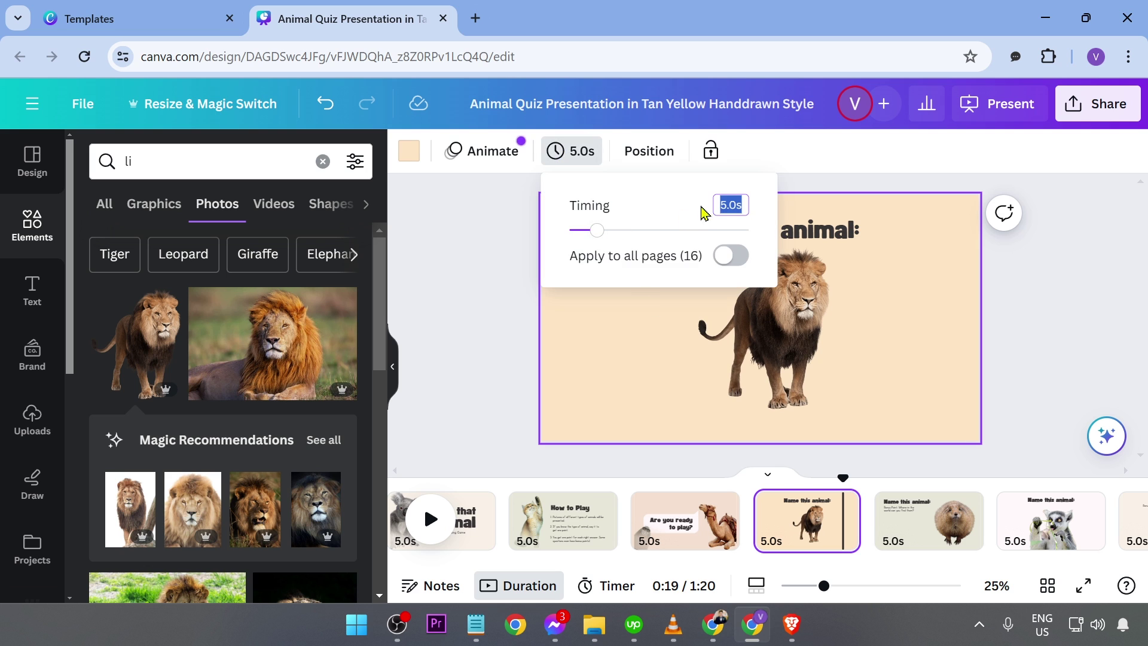
pyautogui.write('10')
pyautogui.press('Return')
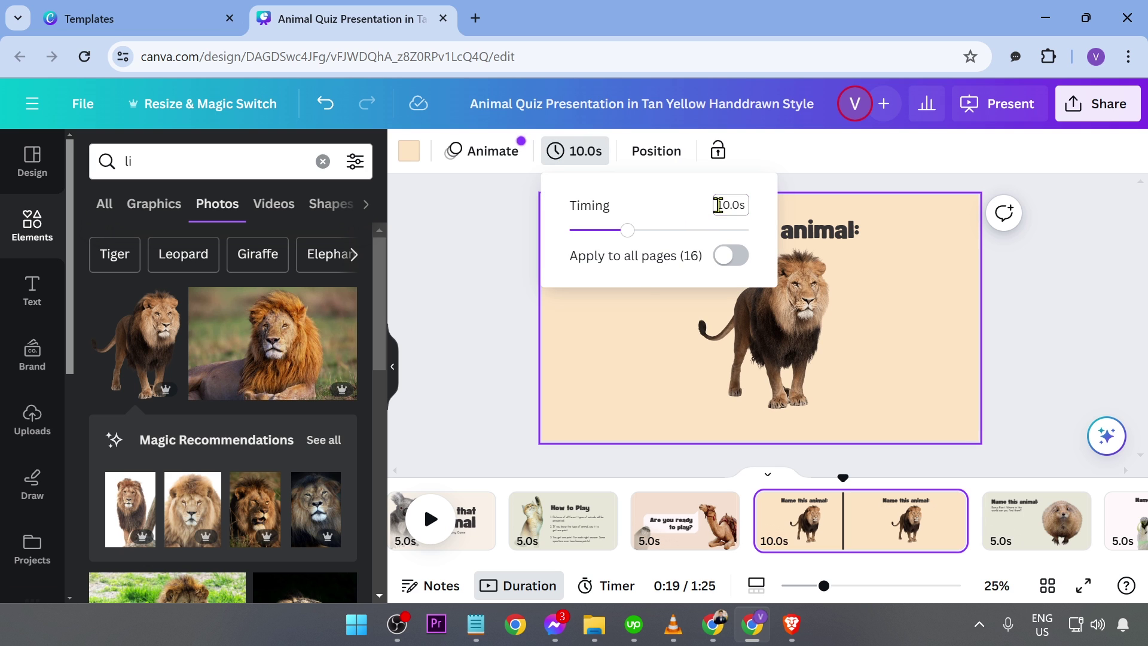
pyautogui.click(524, 374)
pyautogui.scroll(-2, 525, 374)
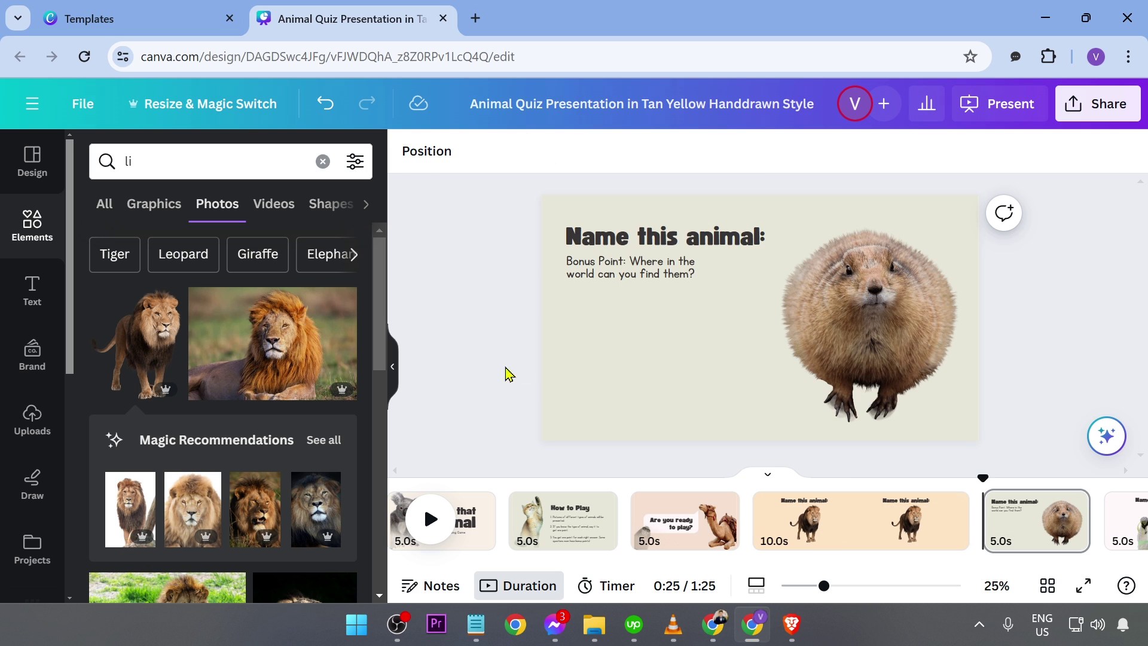
# Set the groundhog quiz page to last 10 seconds.
pyautogui.click(393, 365)
pyautogui.scroll(-2, 623, 397)
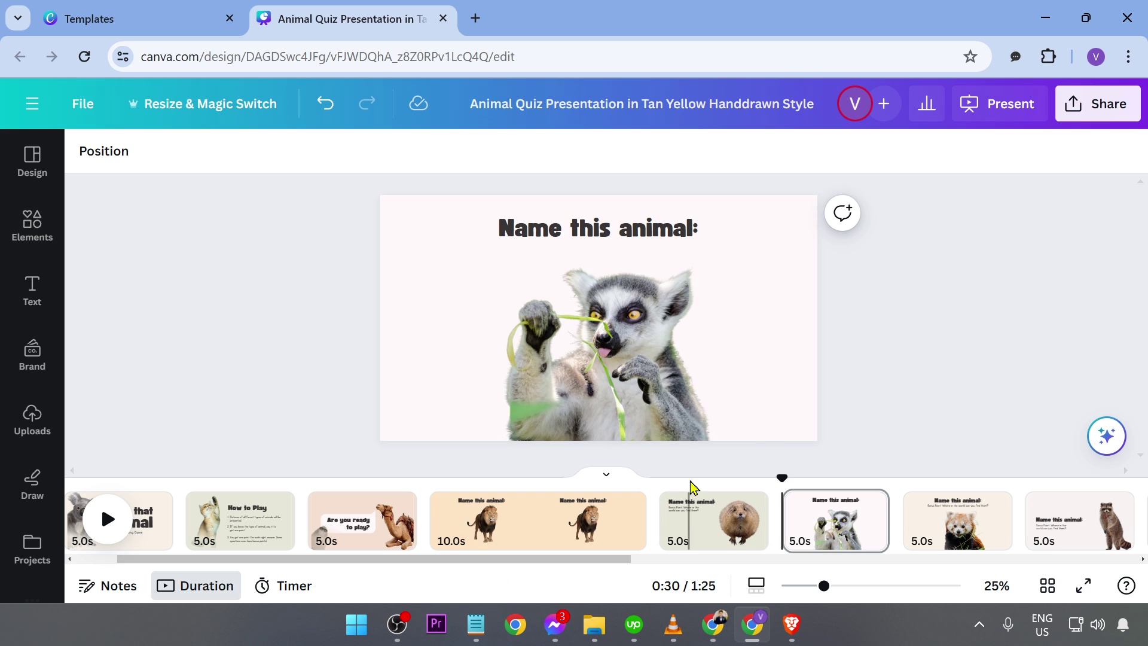
pyautogui.click(704, 535)
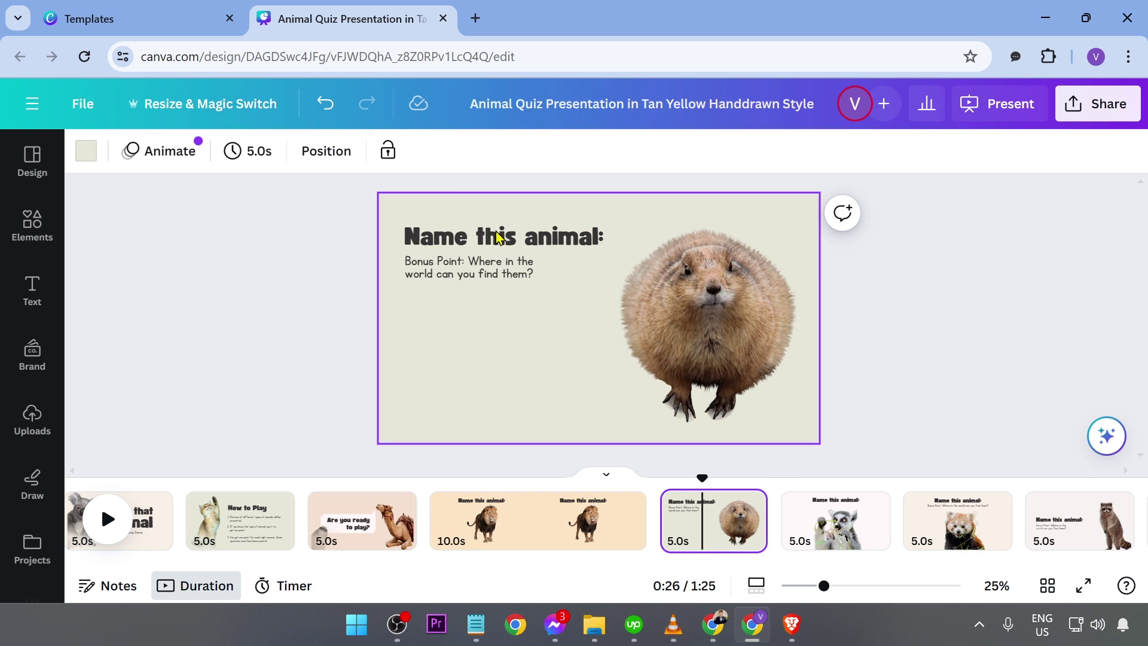
pyautogui.click(708, 525)
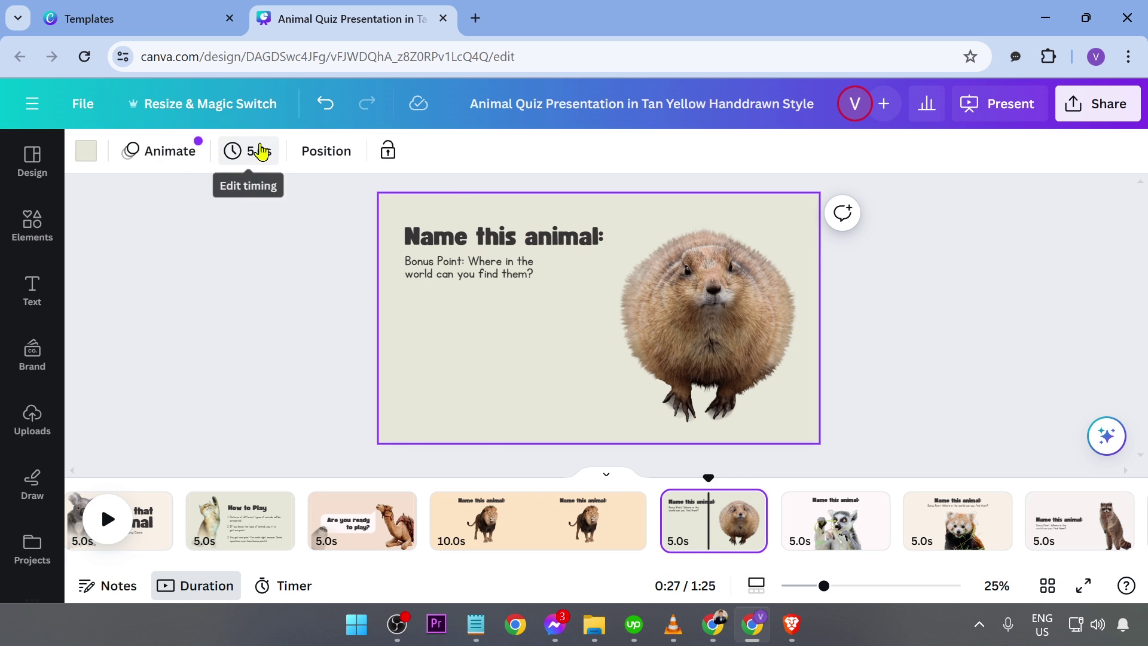
pyautogui.click(261, 151)
pyautogui.write('10')
pyautogui.press('Return')
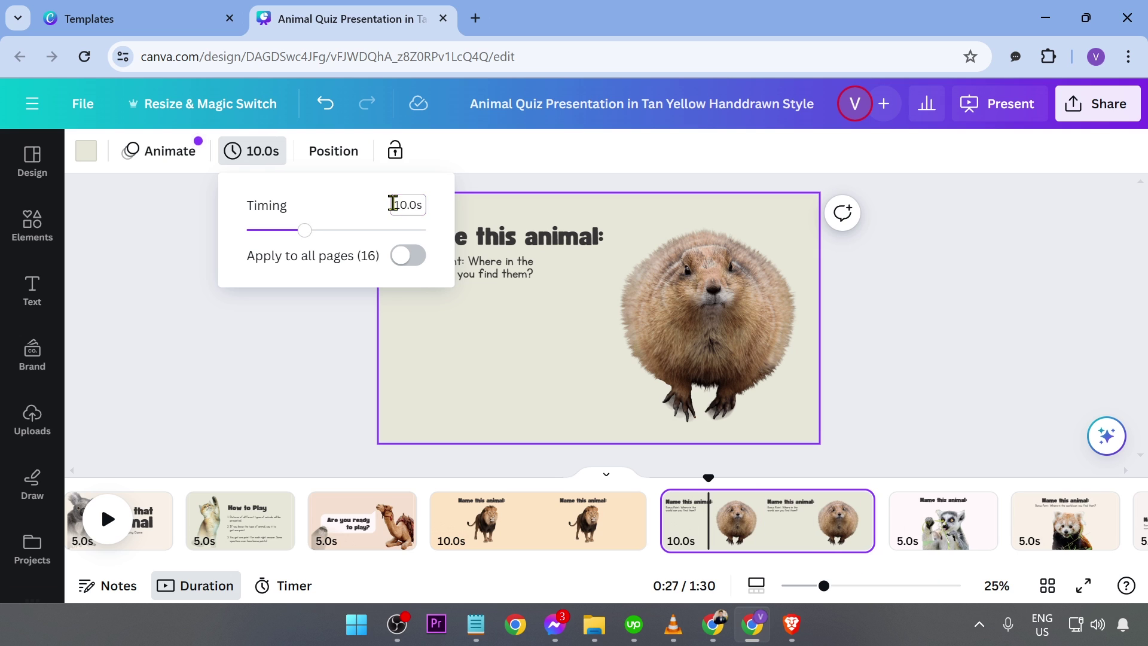
# Set the lemur quiz page to last 10 seconds.
pyautogui.click(945, 511)
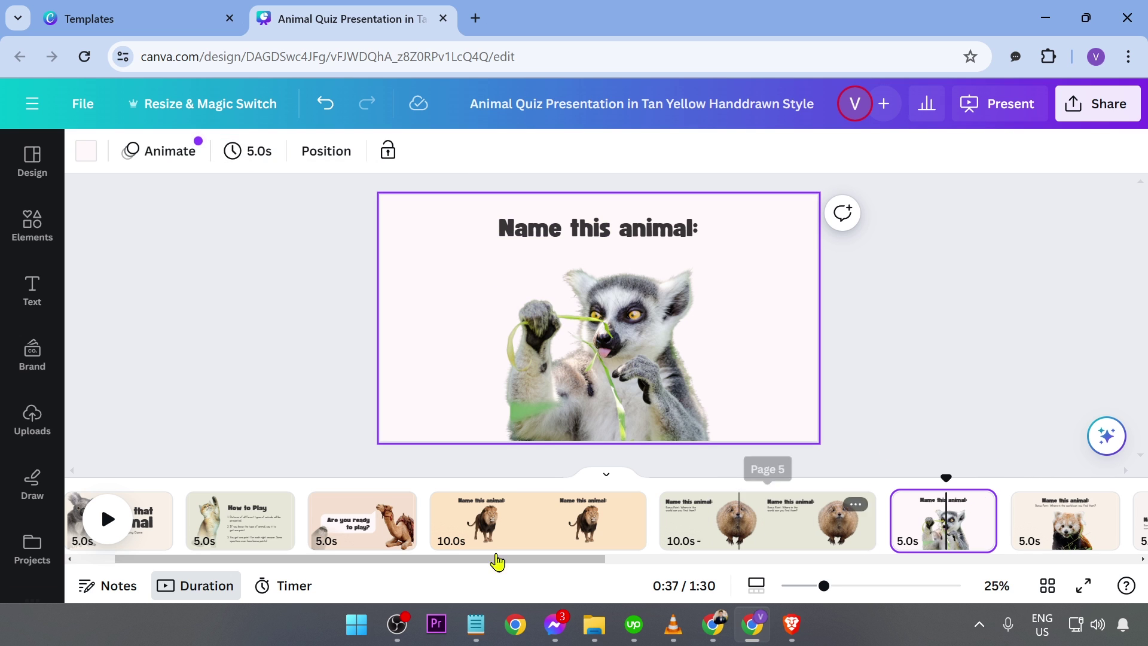
pyautogui.click(260, 151)
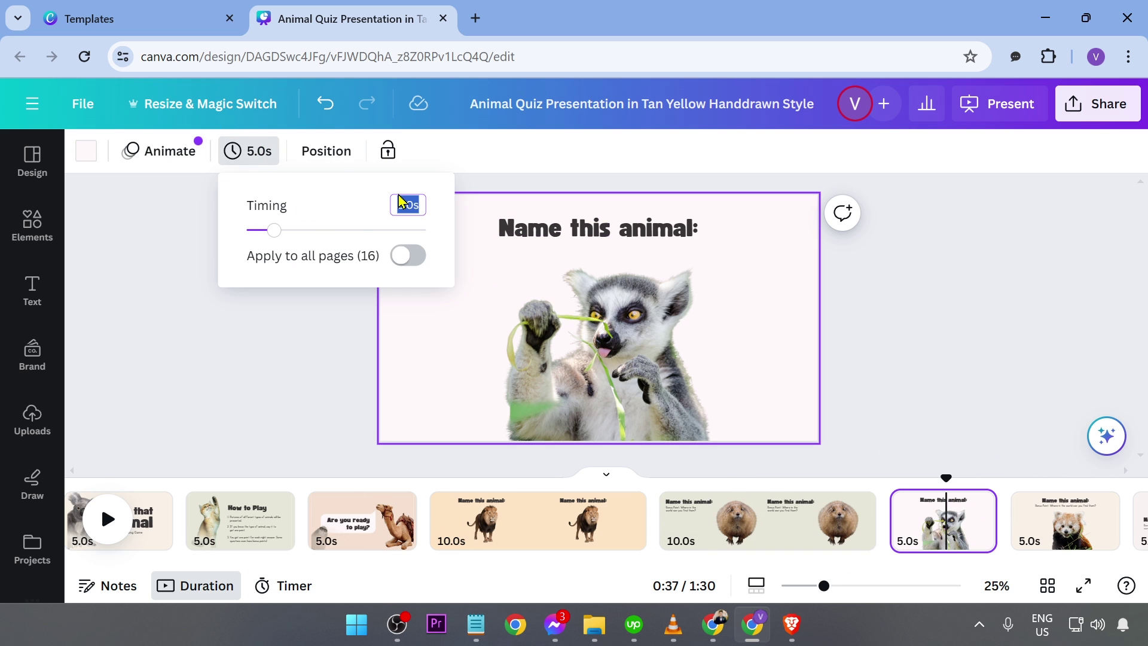
pyautogui.write('10')
pyautogui.press('Return')
pyautogui.click(960, 395)
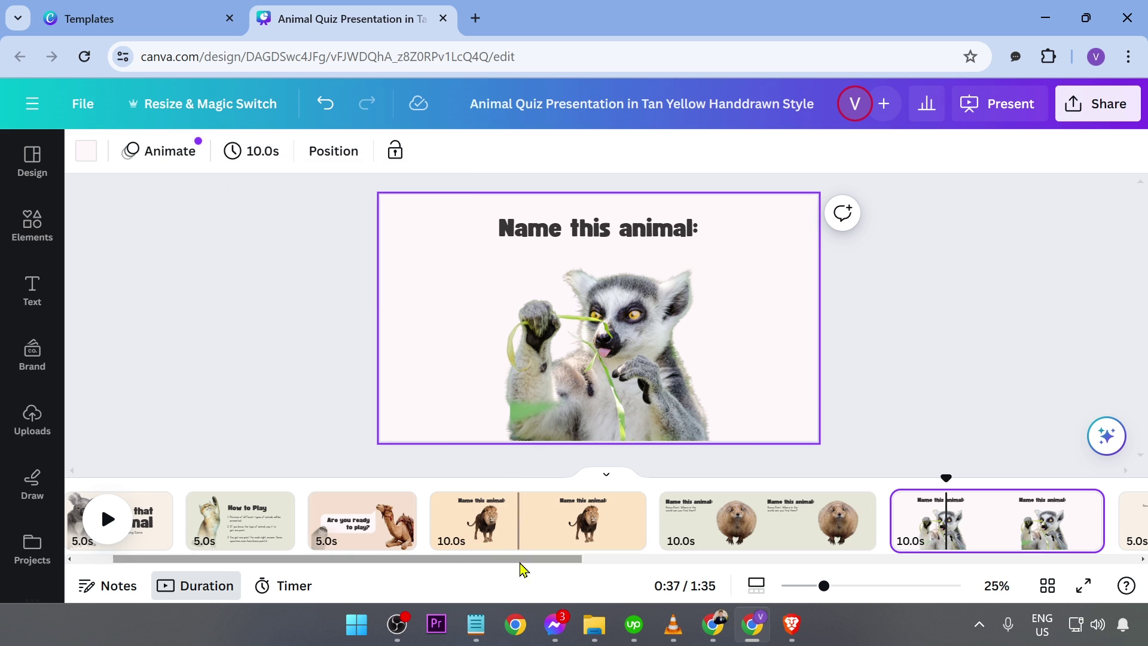
pyautogui.press('pagedown')
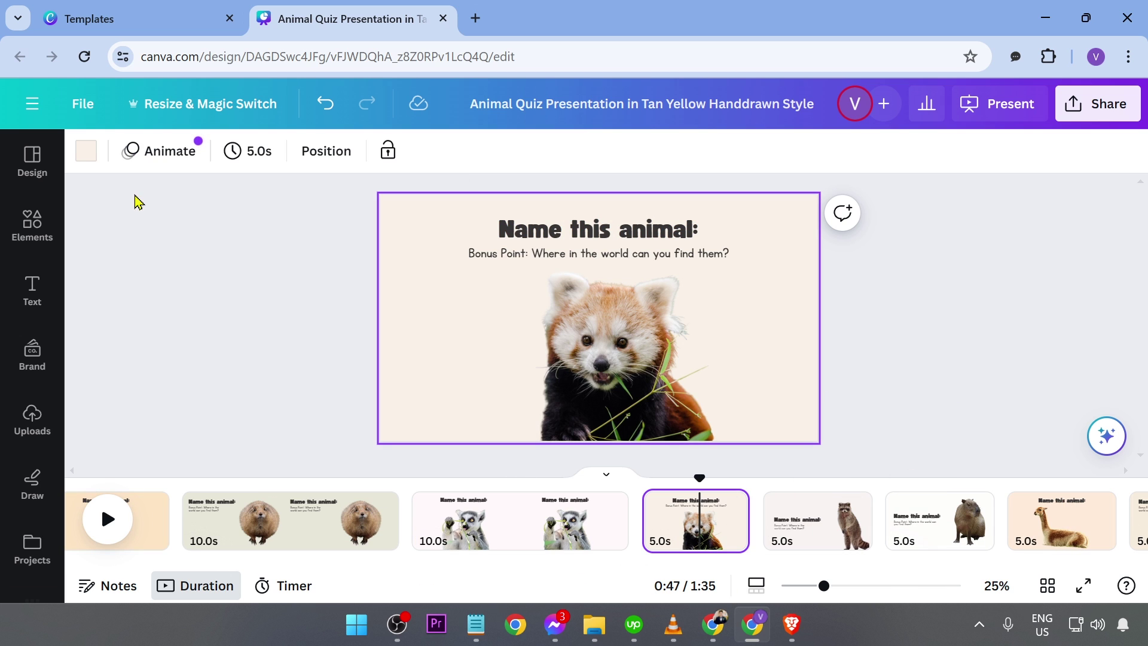
# Give the red panda page a 30-second duration, bringing the total to 2:00.
pyautogui.click(249, 156)
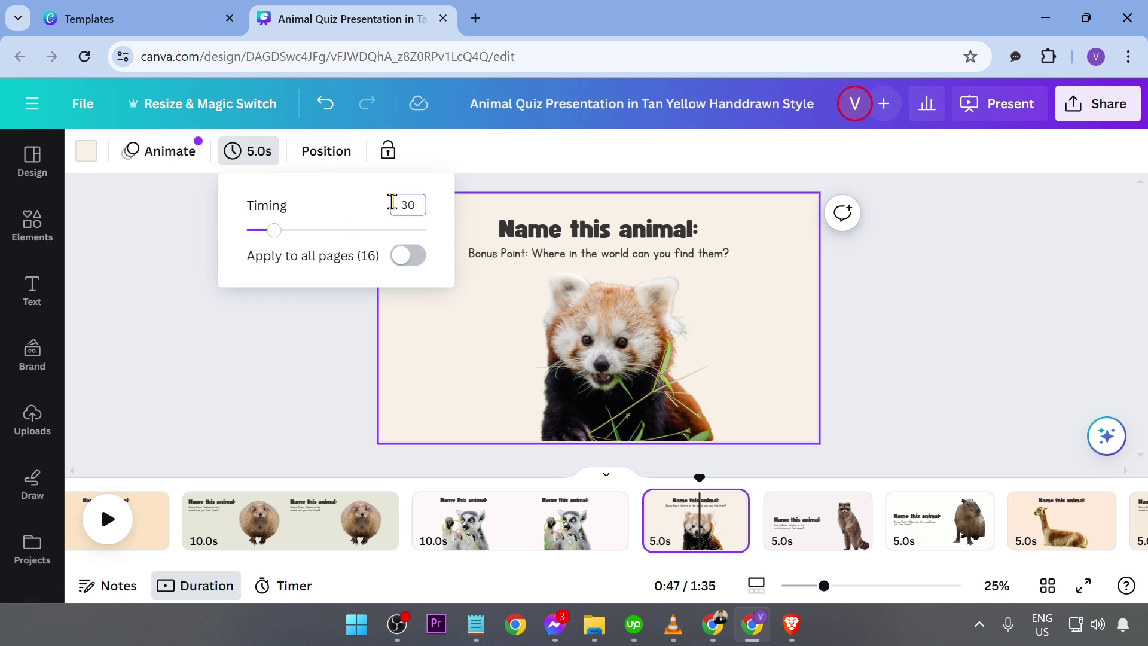
pyautogui.press('Return')
pyautogui.scroll(-3, 869, 428)
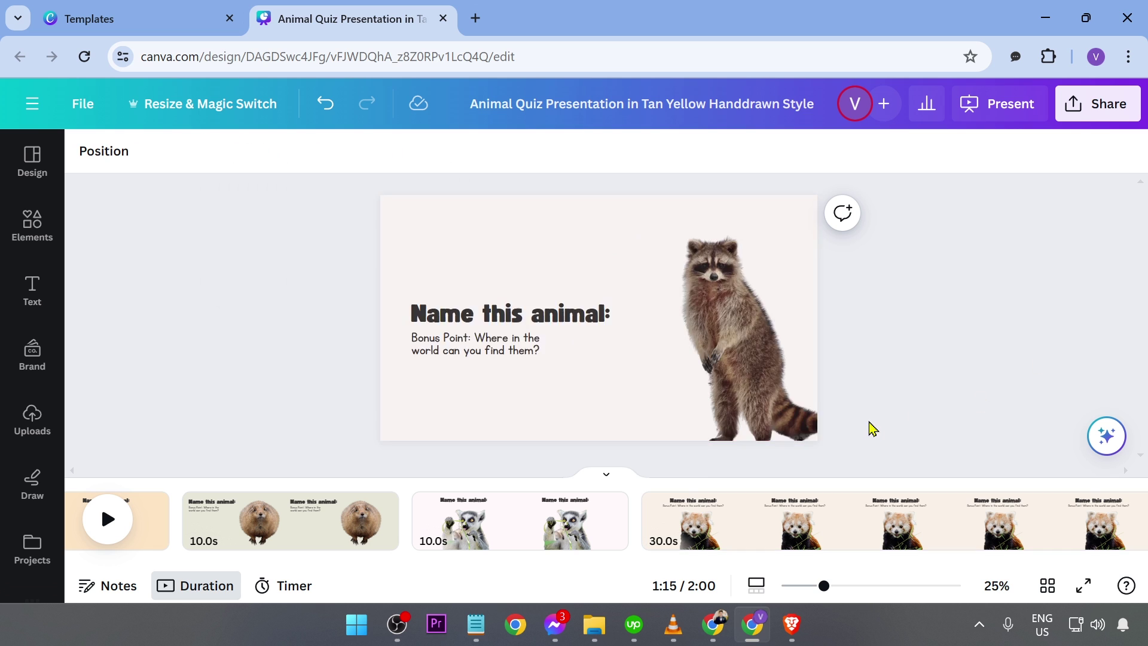
pyautogui.scroll(-3, 569, 454)
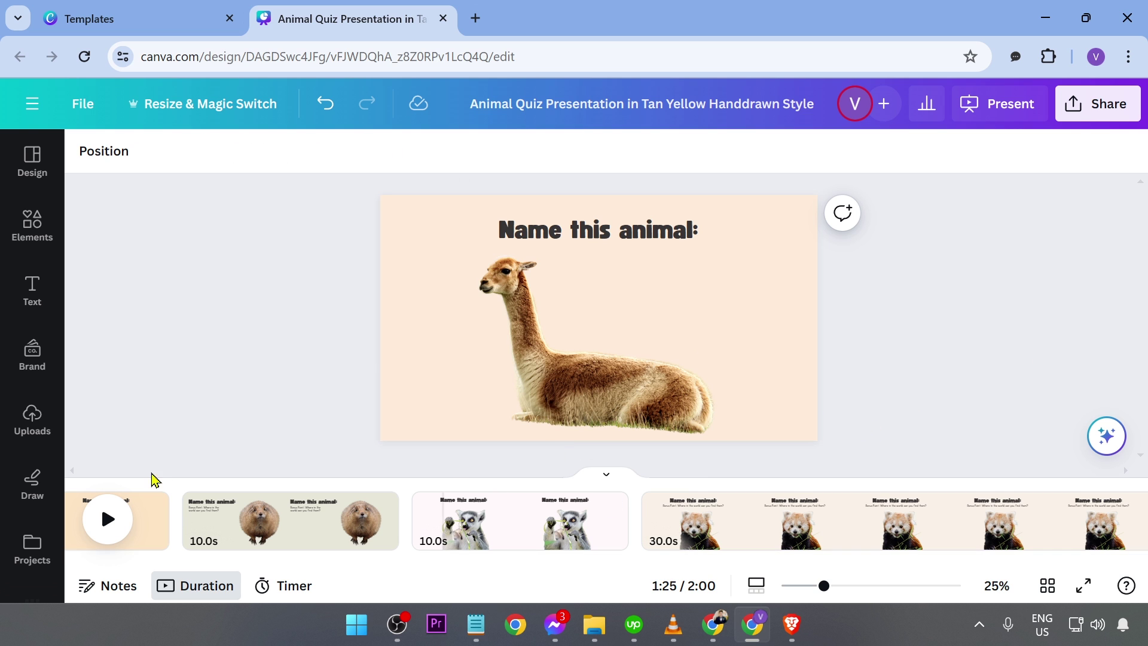
pyautogui.scroll(-5, 917, 453)
pyautogui.scroll(5, 743, 428)
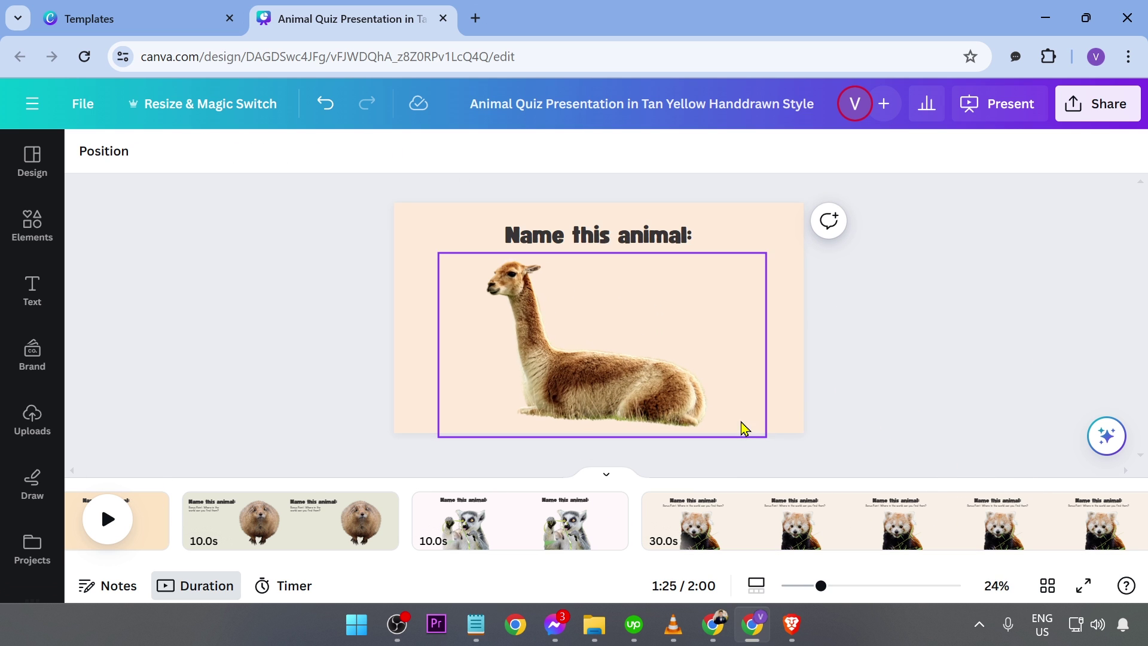
pyautogui.scroll(3, 233, 472)
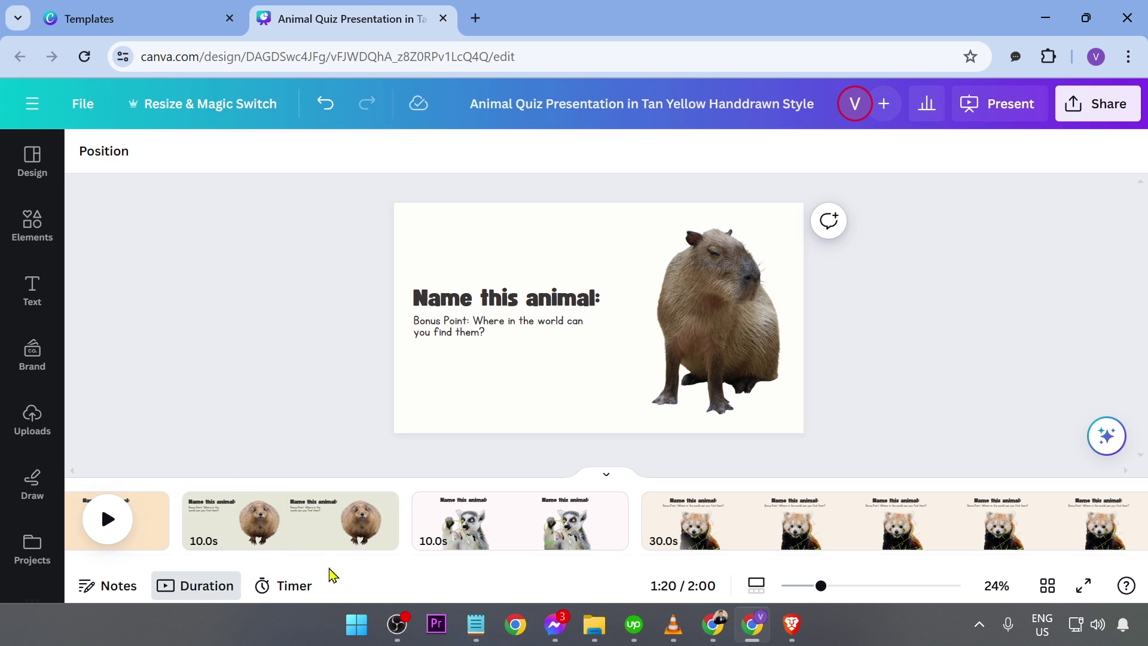
# Play the presentation from the koala title page, then stop and select the How to Play page.
pyautogui.moveTo(328, 559); pyautogui.dragTo(74, 558)
pyautogui.click(205, 541)
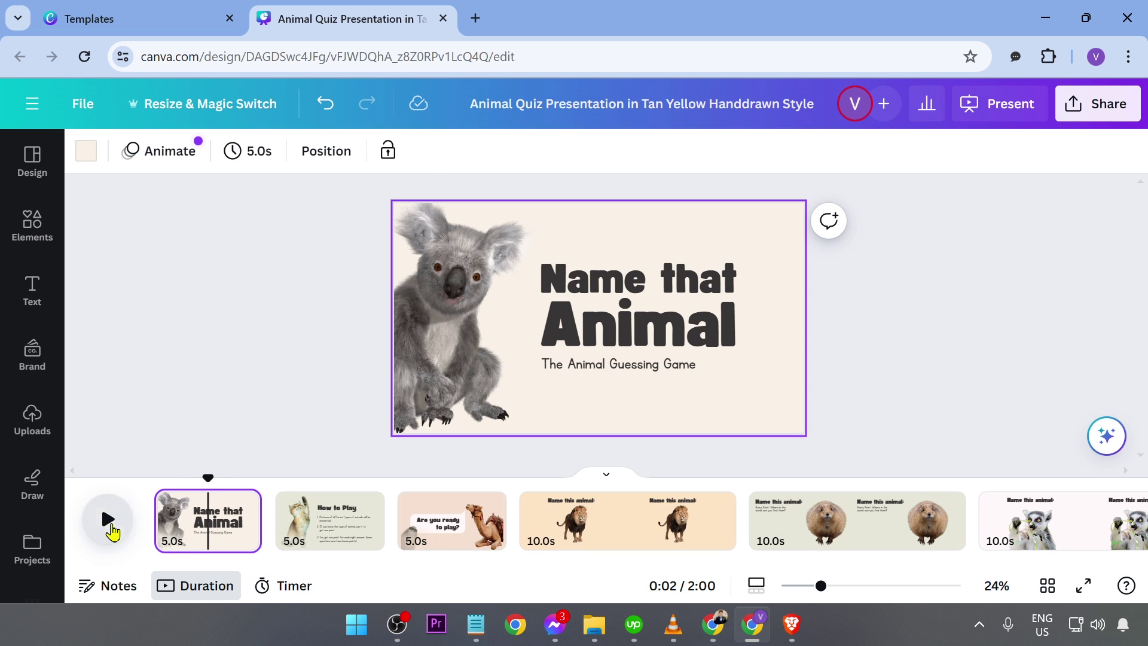
pyautogui.click(108, 529)
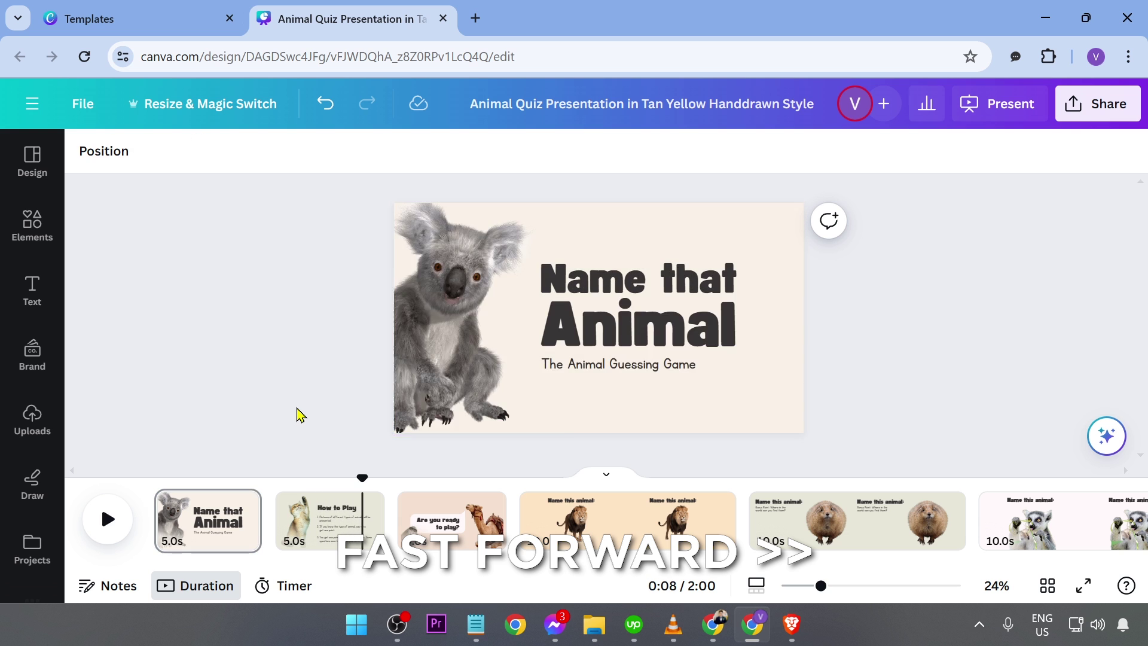
pyautogui.click(108, 518)
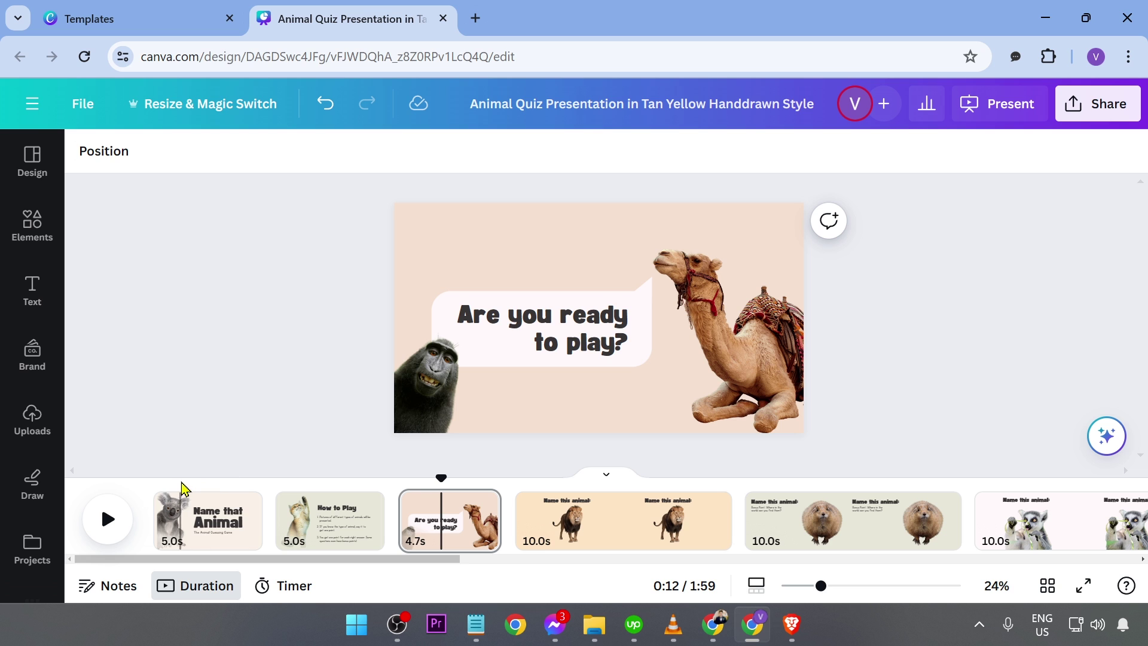
pyautogui.click(320, 519)
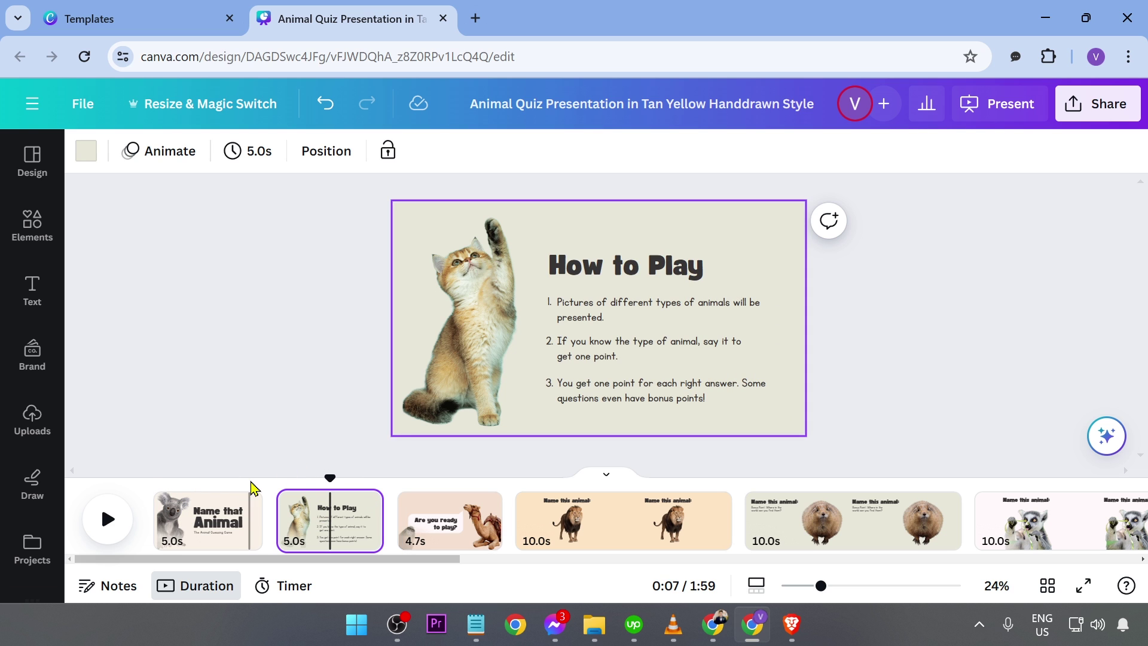
# Preview from the koala title page and give the How to Play page the Chill animation.
pyautogui.click(213, 514)
pyautogui.press('space')
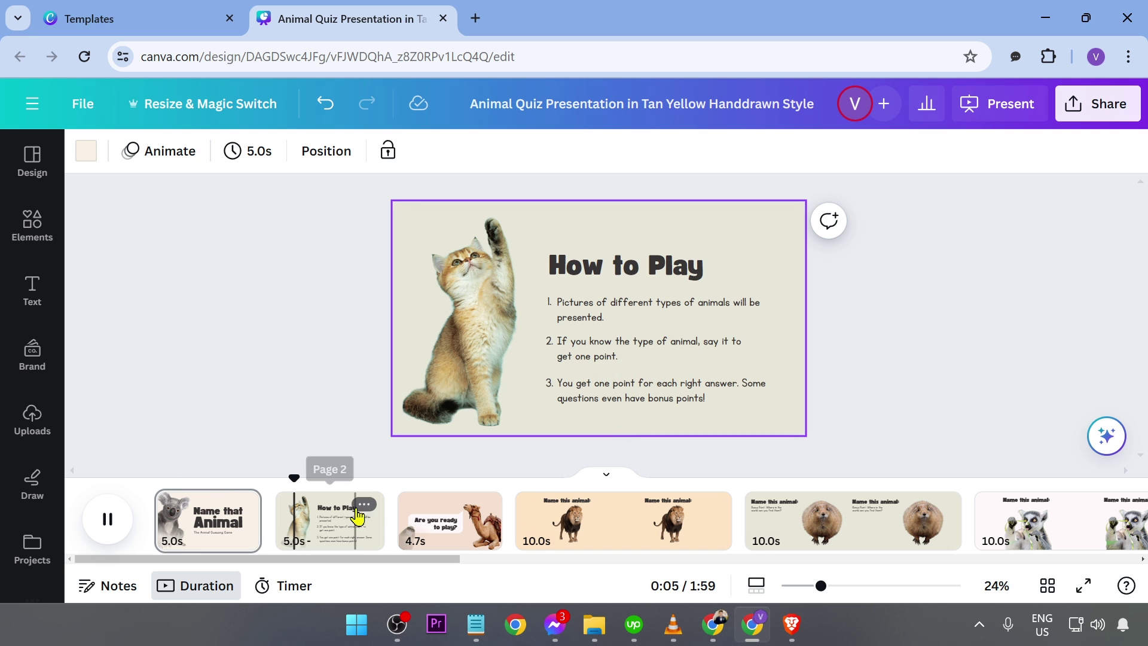
pyautogui.click(303, 525)
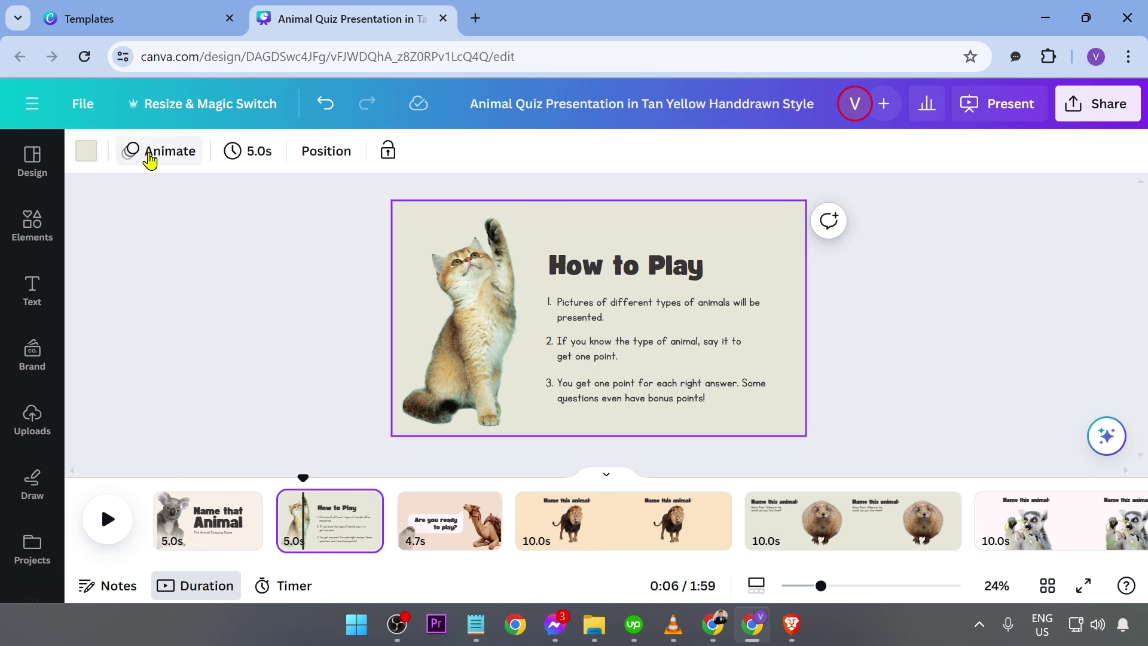
pyautogui.click(151, 156)
pyautogui.scroll(-3, 149, 341)
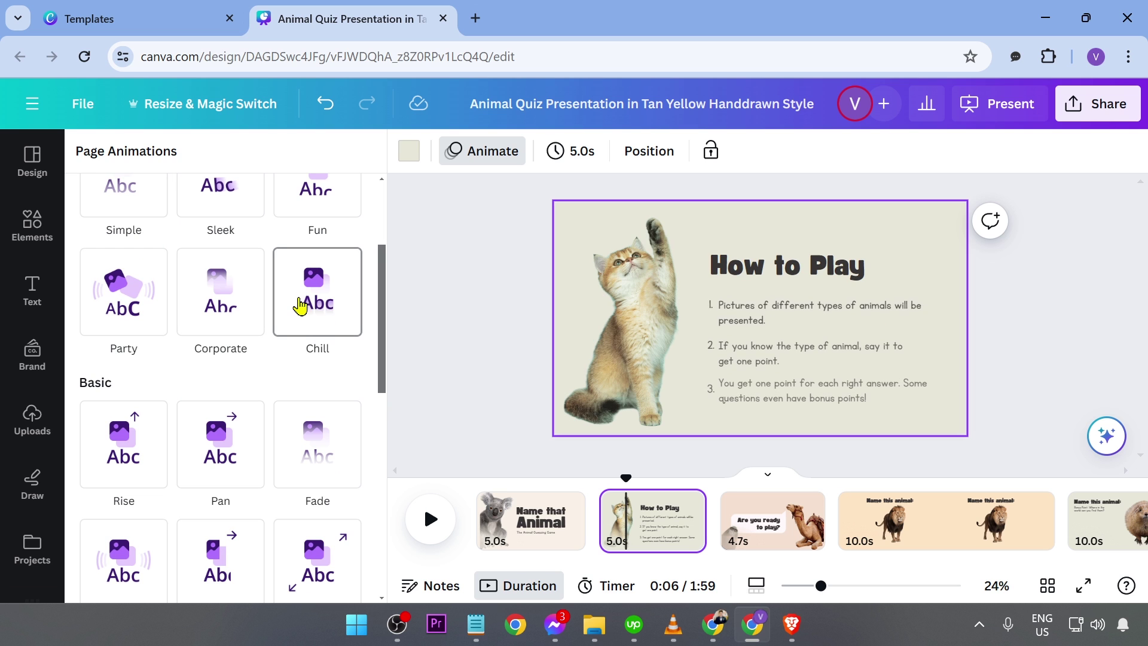
pyautogui.click(305, 308)
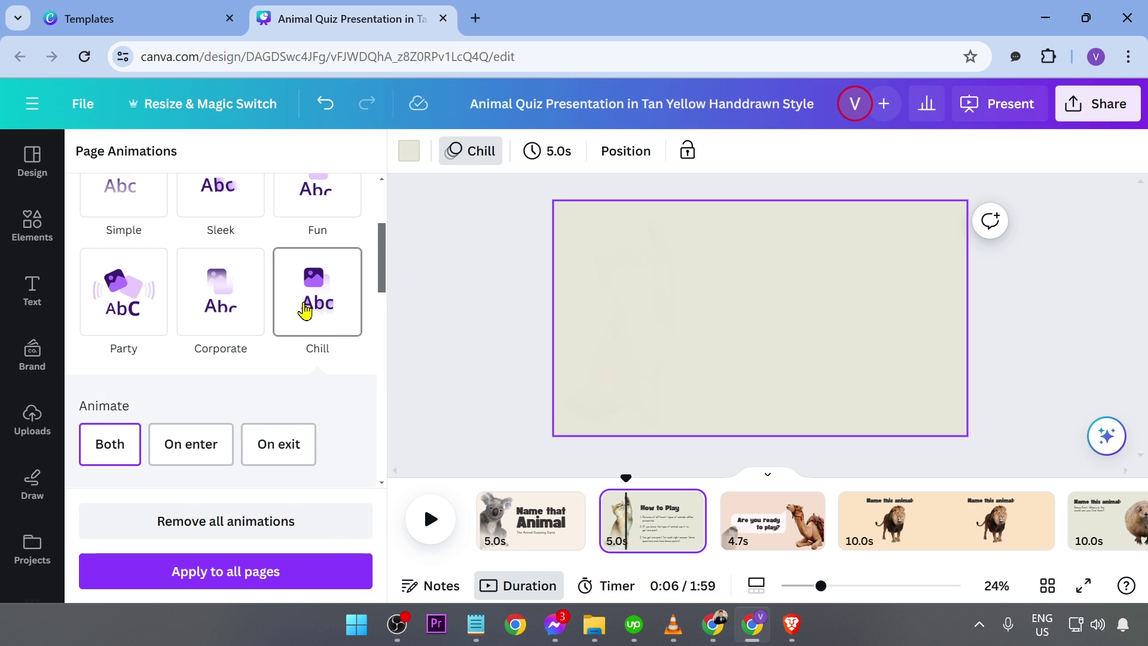
pyautogui.click(495, 379)
# Preview playback again and apply the Sleek animation to the Are you ready to play? page.
pyautogui.click(215, 485)
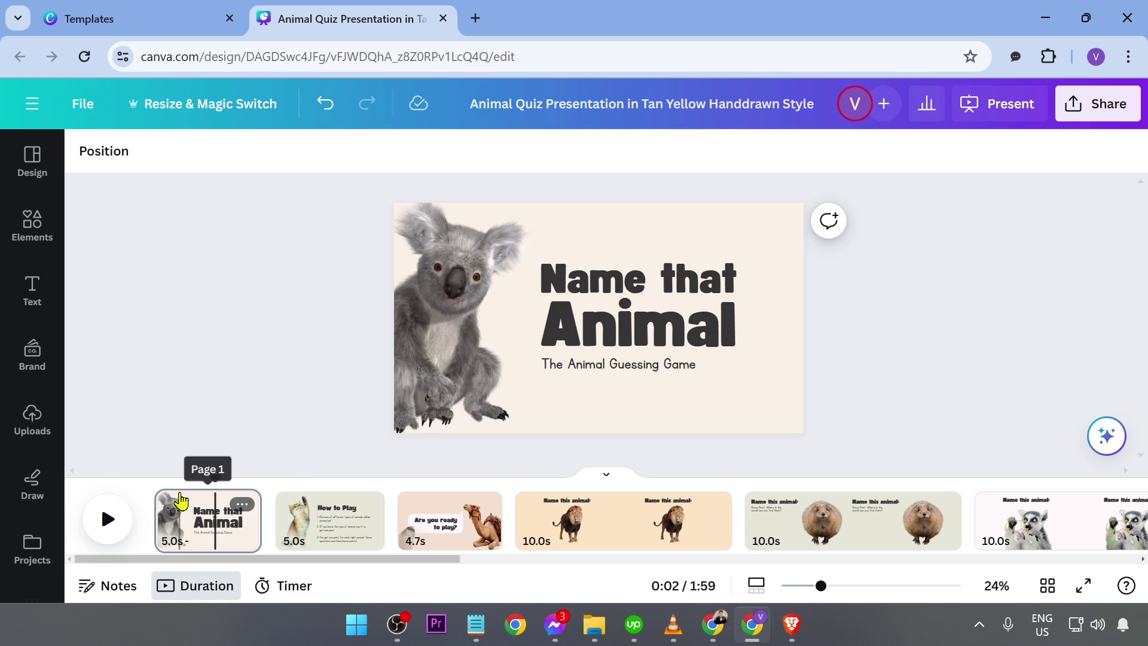
pyautogui.press('space')
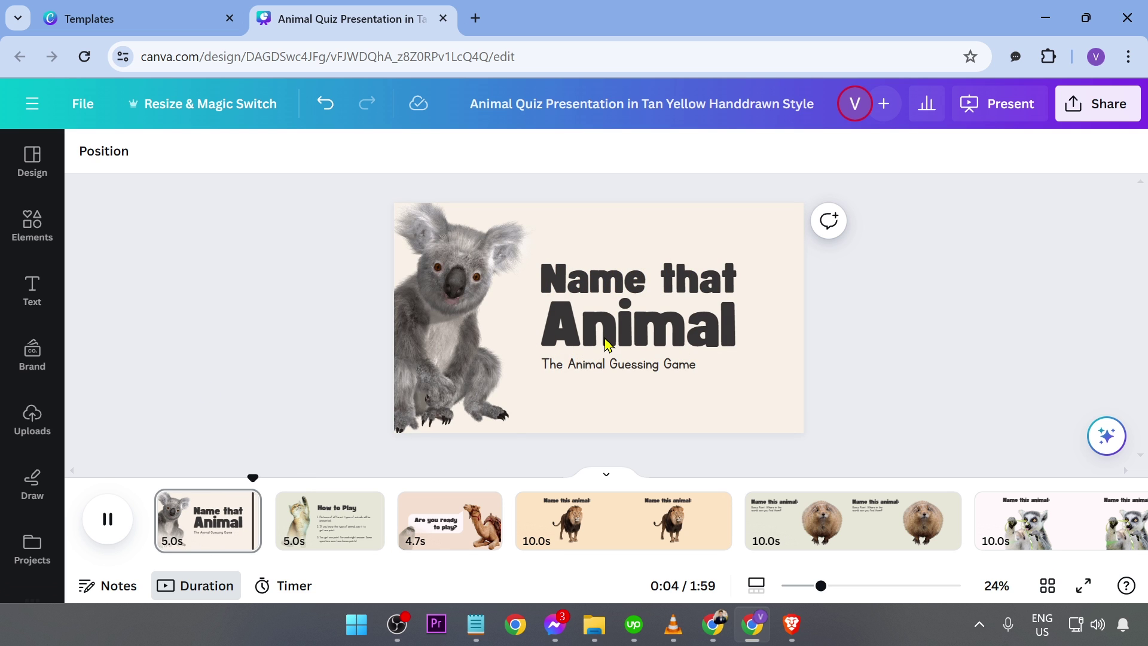
pyautogui.press('space')
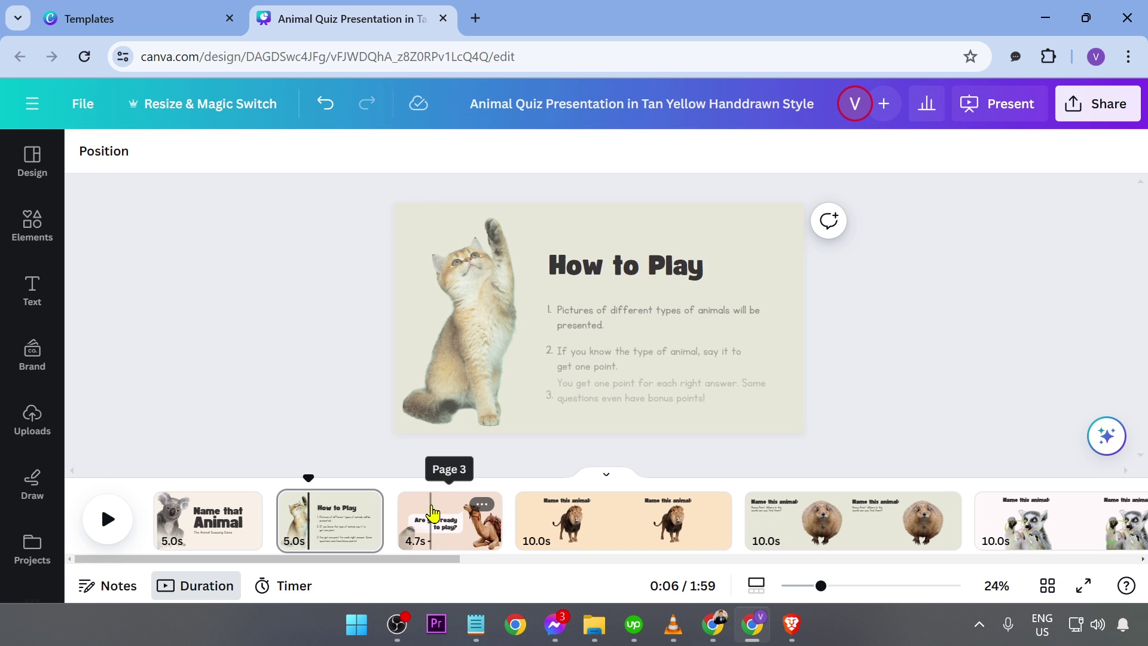
pyautogui.click(433, 513)
pyautogui.click(165, 152)
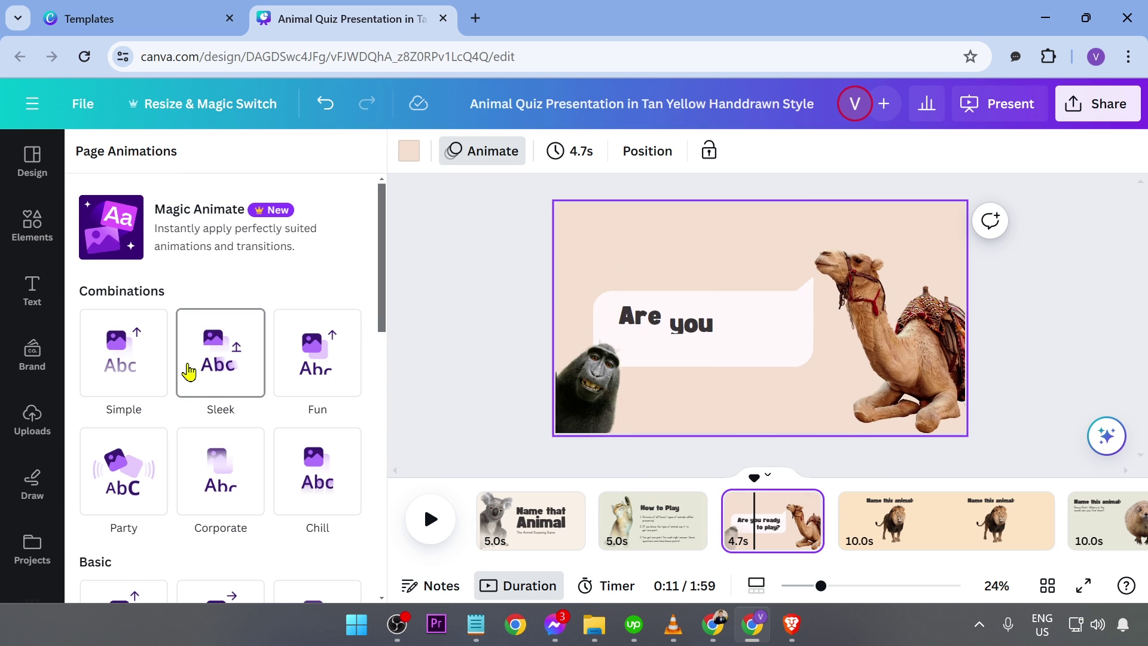
pyautogui.click(189, 371)
# Play the presentation from the koala page, then stretch the lion quiz page to 10.0s.
pyautogui.click(646, 511)
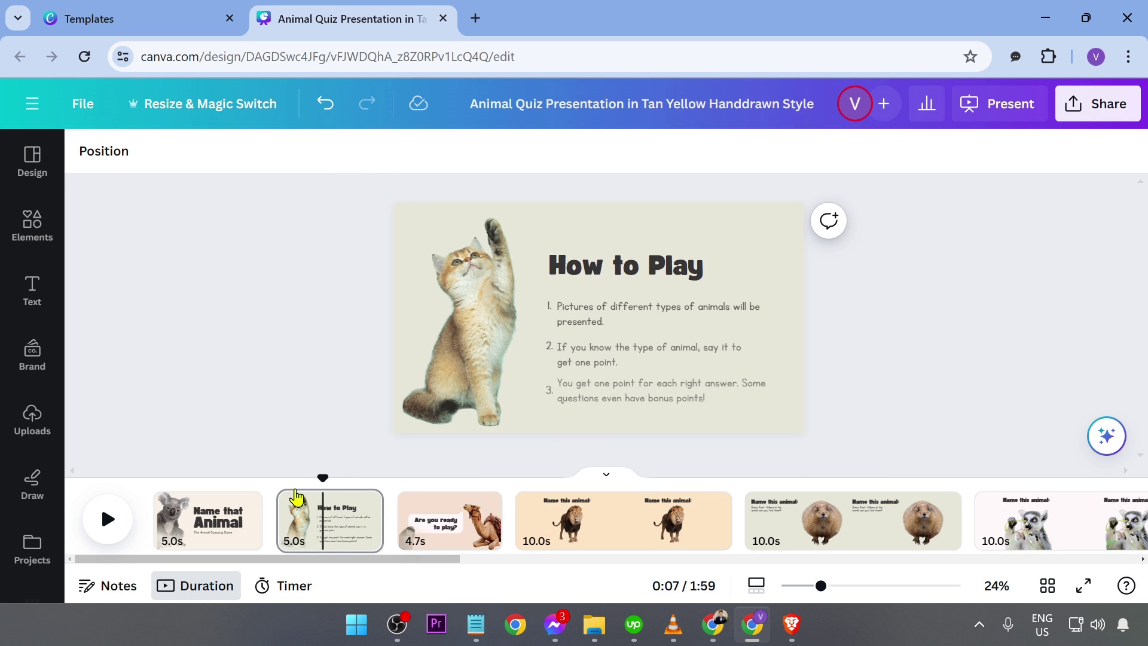
pyautogui.click(246, 499)
pyautogui.press('space')
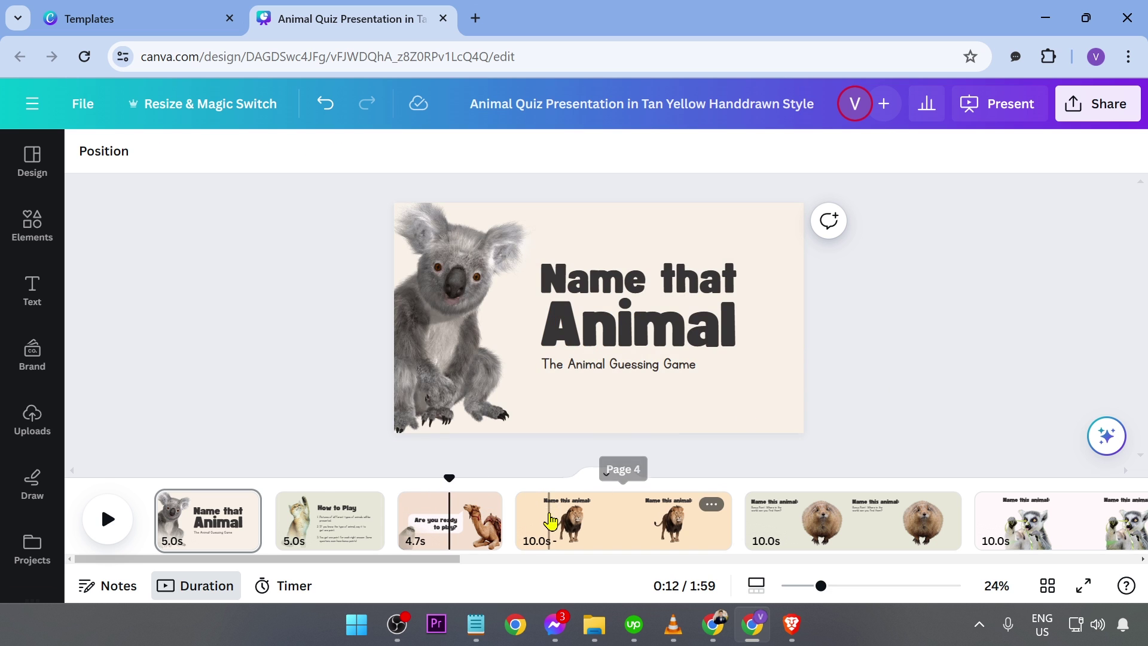
pyautogui.click(546, 523)
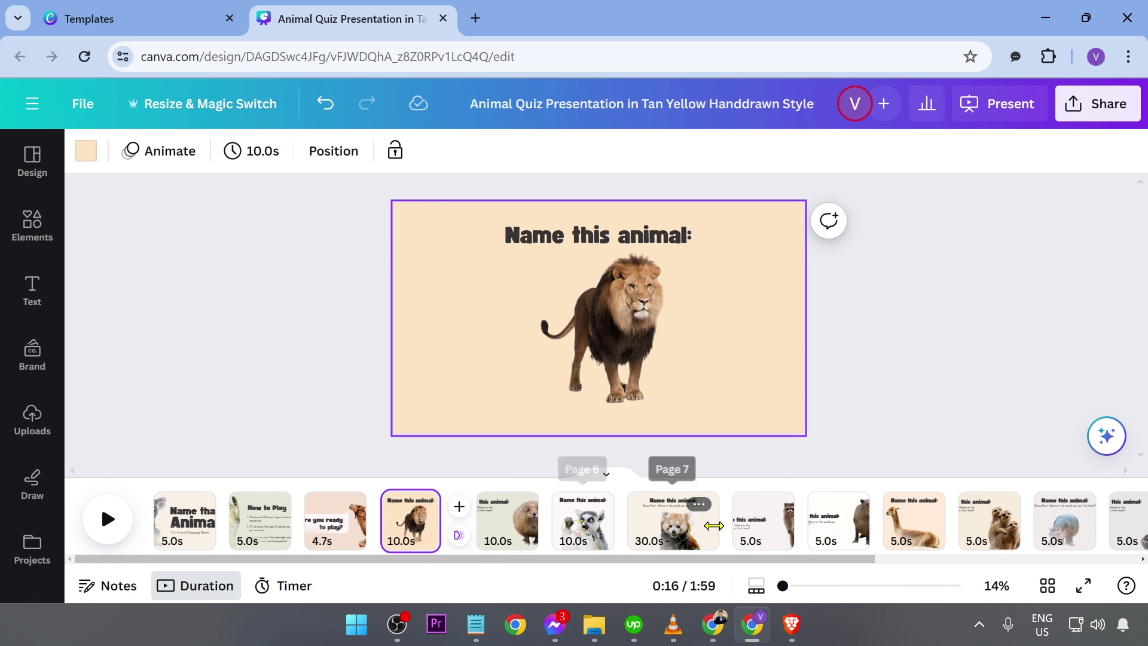
pyautogui.moveTo(773, 562); pyautogui.dragTo(976, 392)
# Download all 16 pages of the quiz as a 1080p MP4 video.
pyautogui.click(1010, 297)
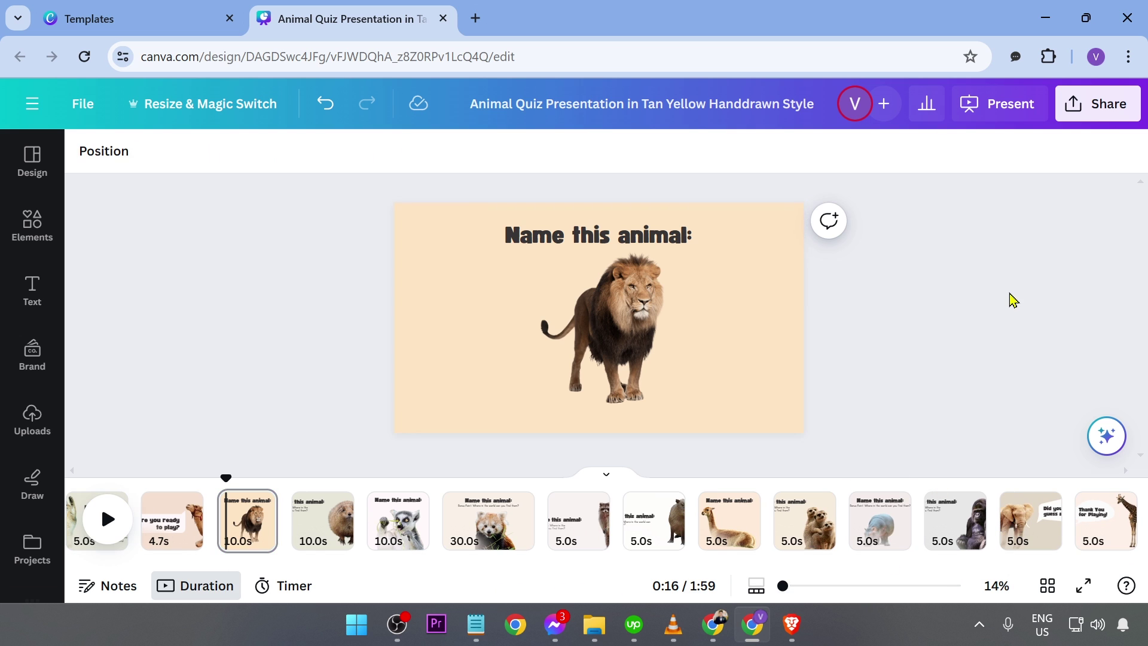
pyautogui.click(1083, 114)
pyautogui.scroll(-3, 901, 300)
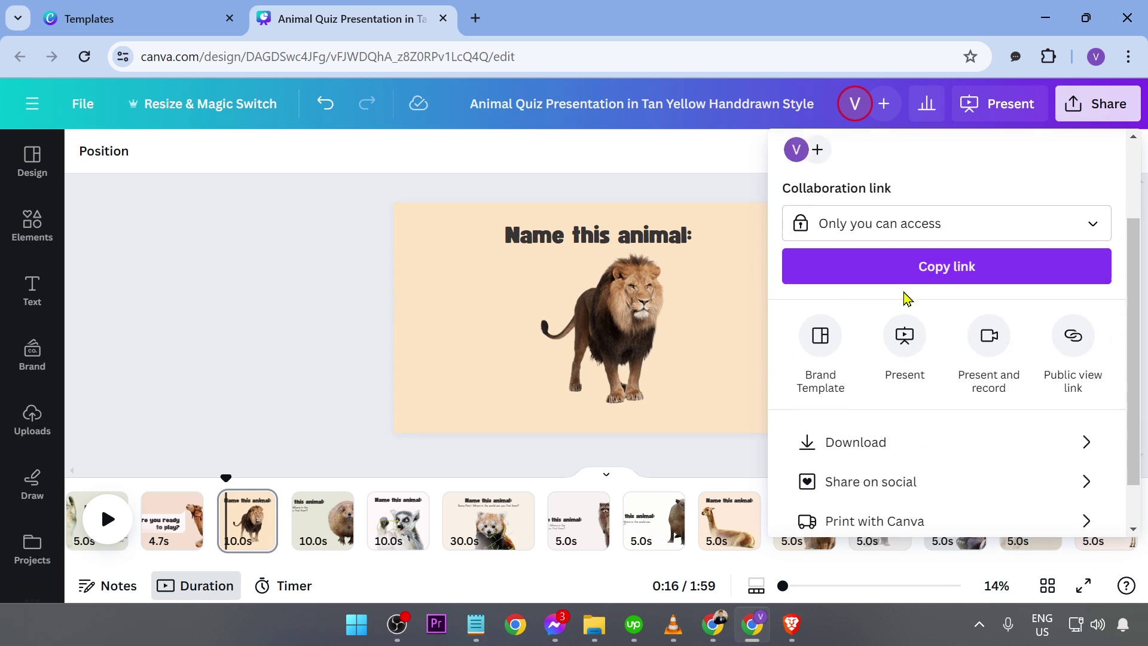
pyautogui.click(859, 397)
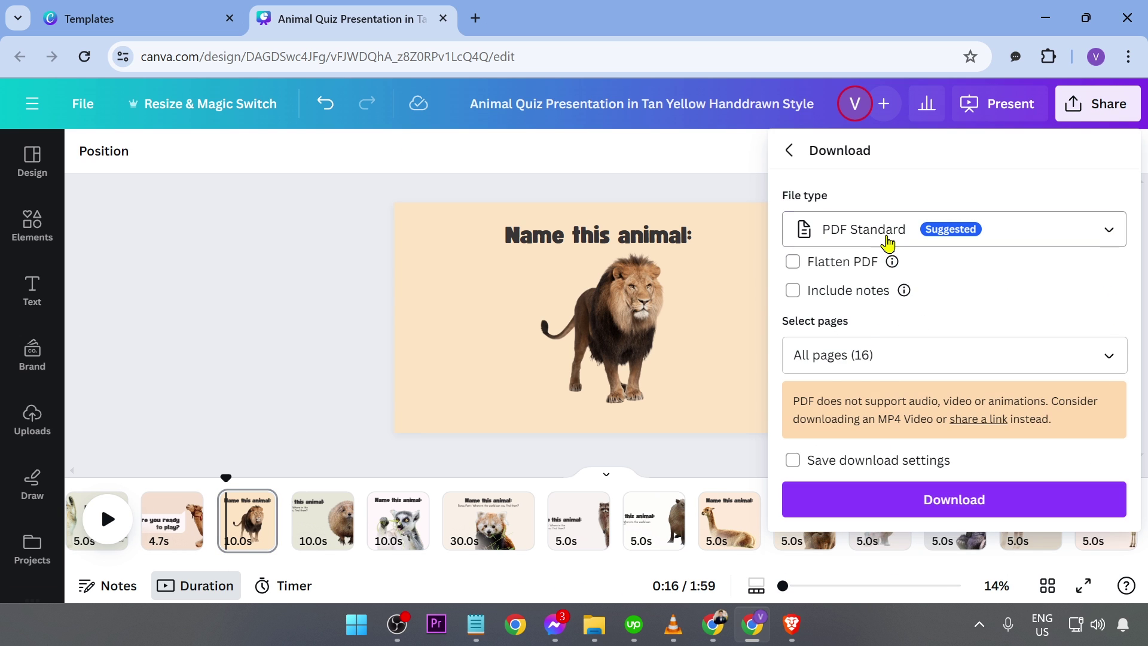
pyautogui.click(885, 245)
pyautogui.scroll(-2, 879, 334)
pyautogui.click(861, 359)
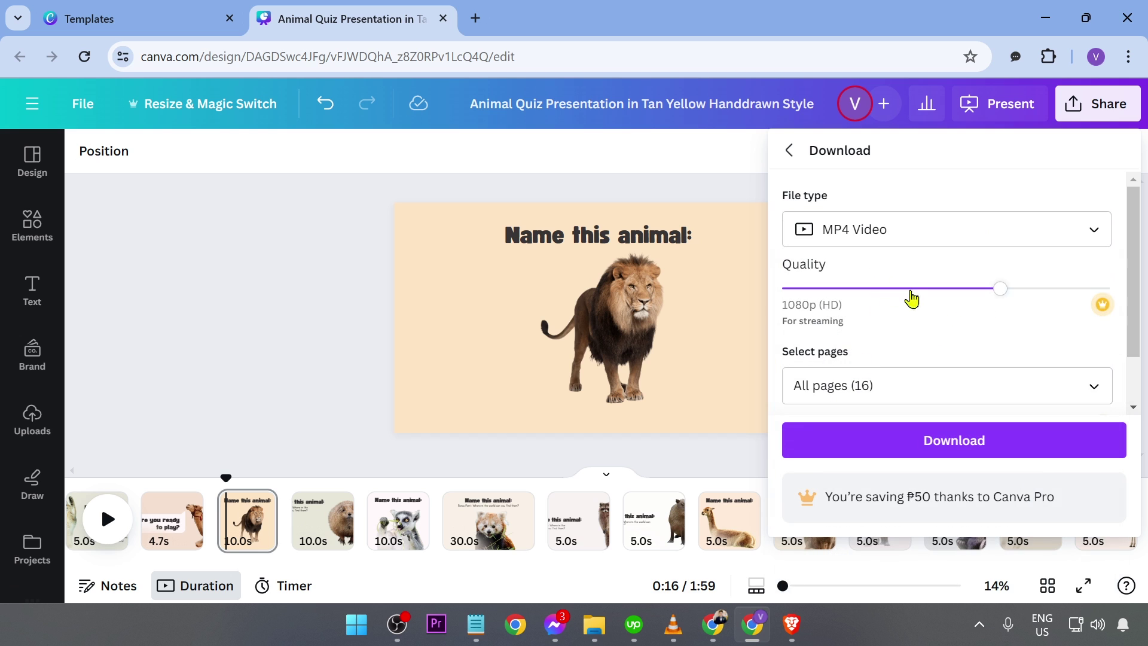
pyautogui.click(897, 383)
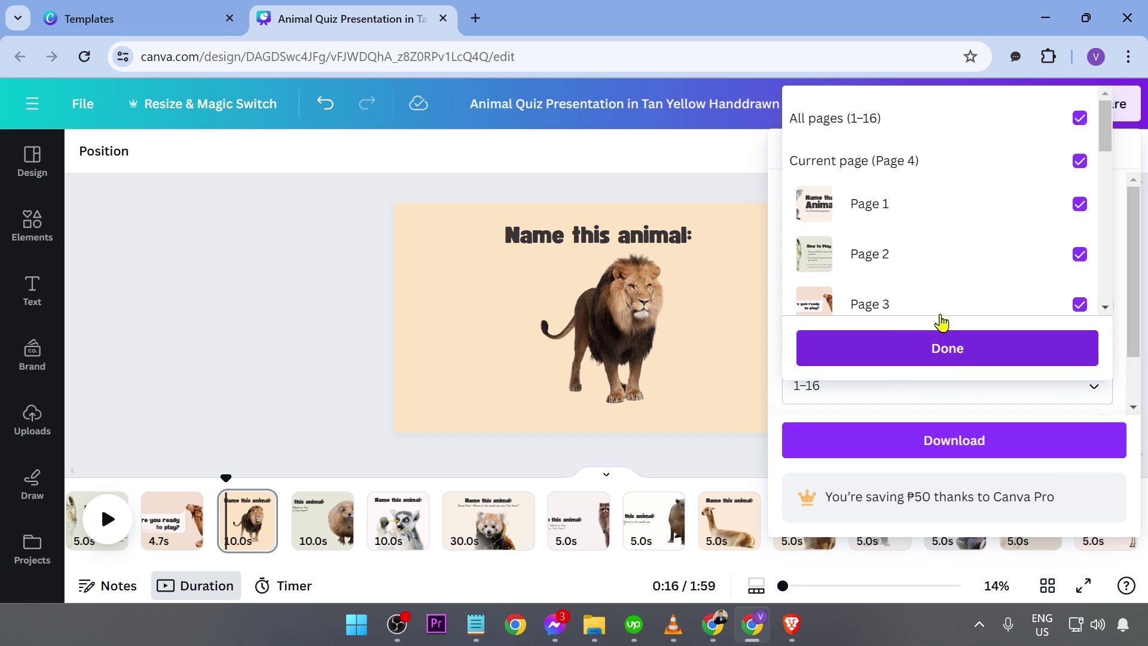
pyautogui.click(945, 338)
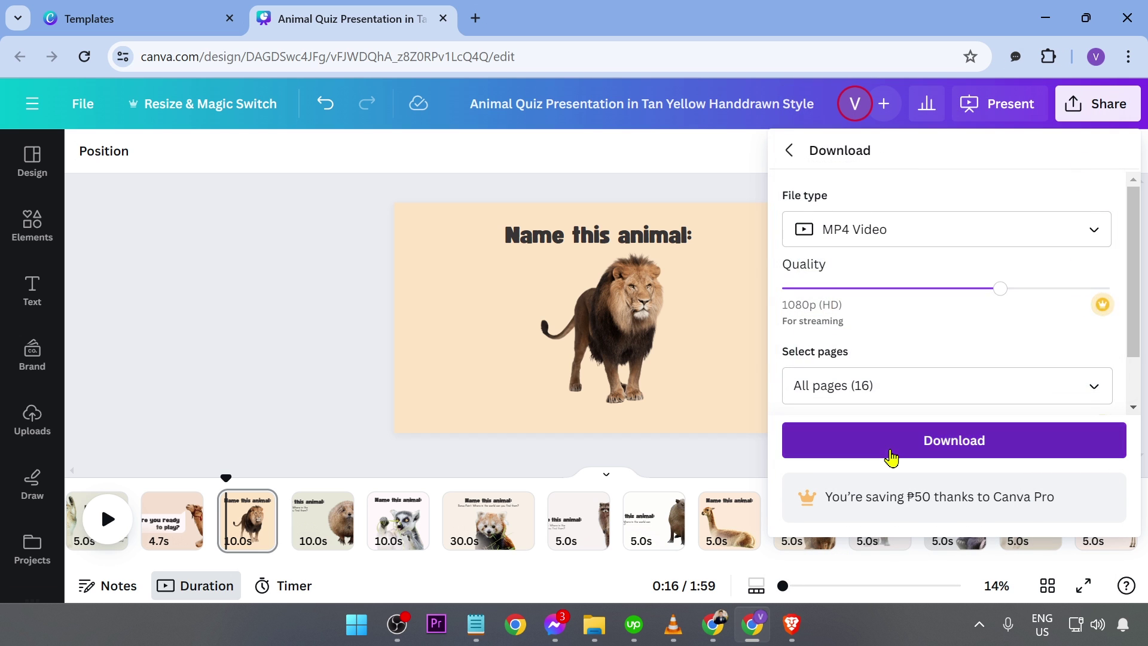
pyautogui.click(887, 448)
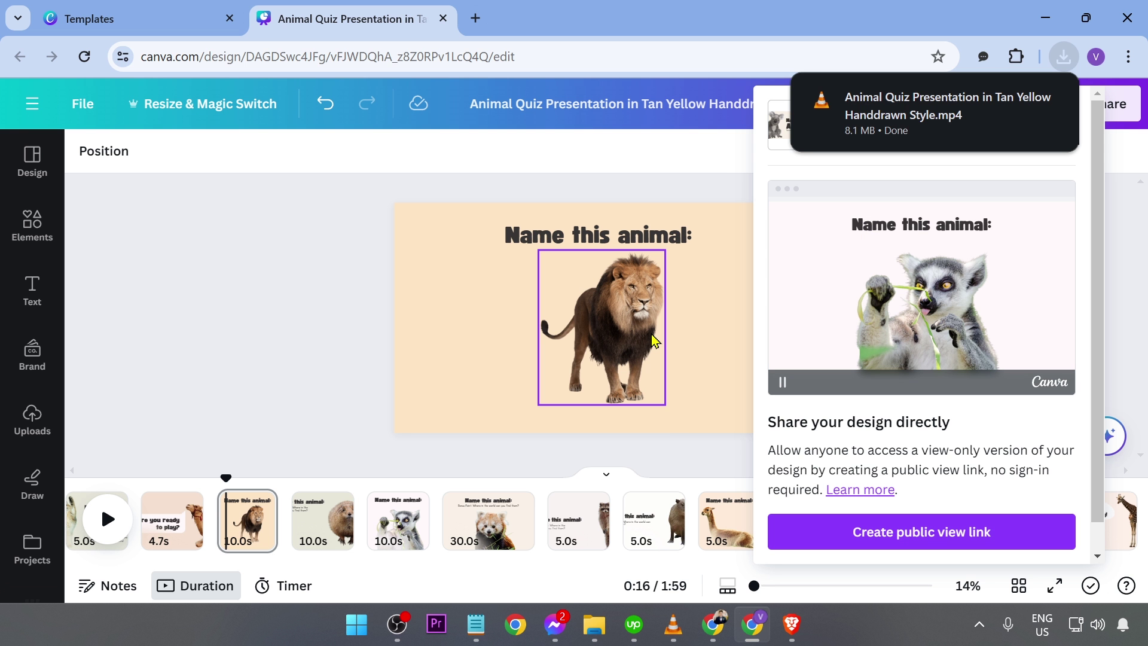
pyautogui.click(933, 114)
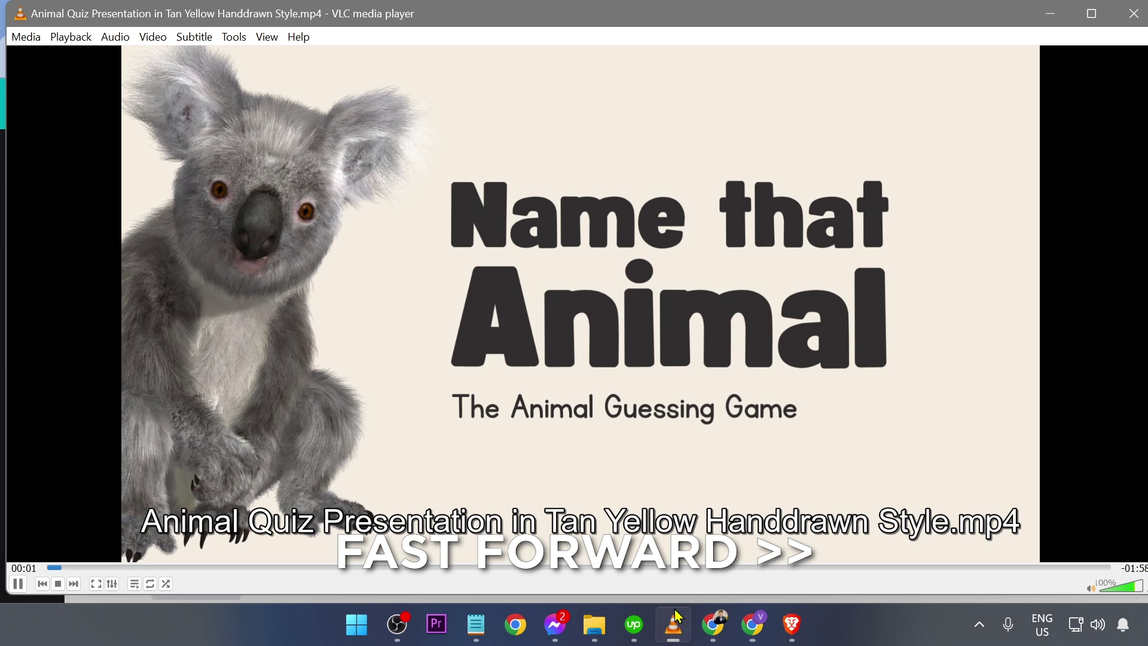
# Maximize VLC and jump to 00:10 (camel), then the prairie dog and lemur question slides.
pyautogui.doubleClick(837, 21)
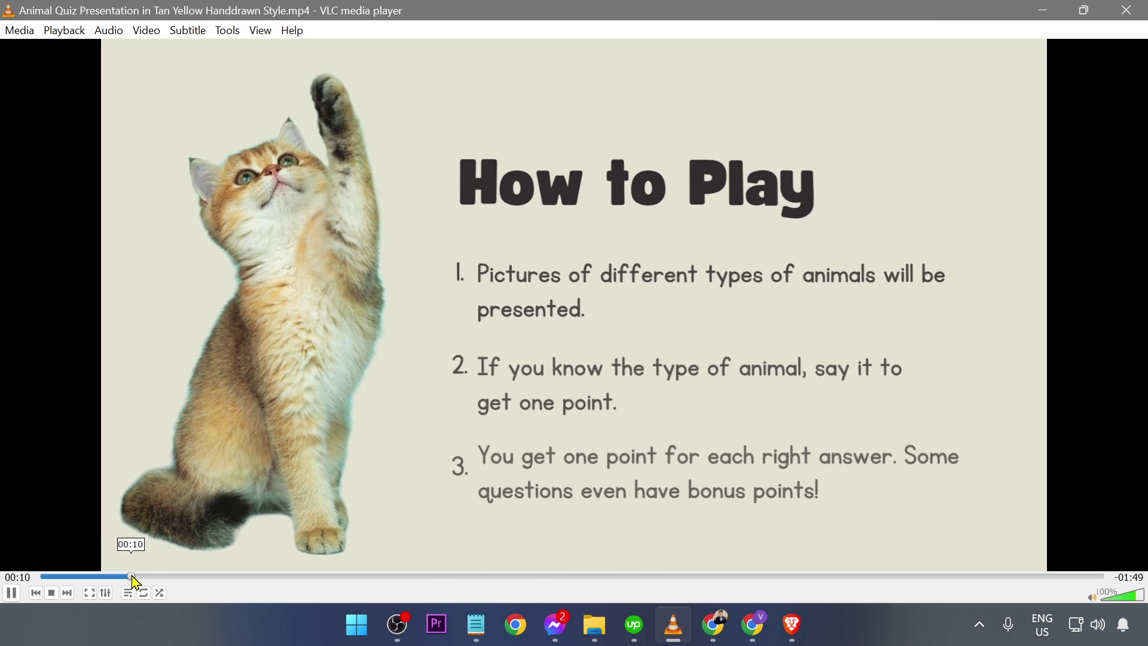
pyautogui.click(129, 577)
pyautogui.click(133, 577)
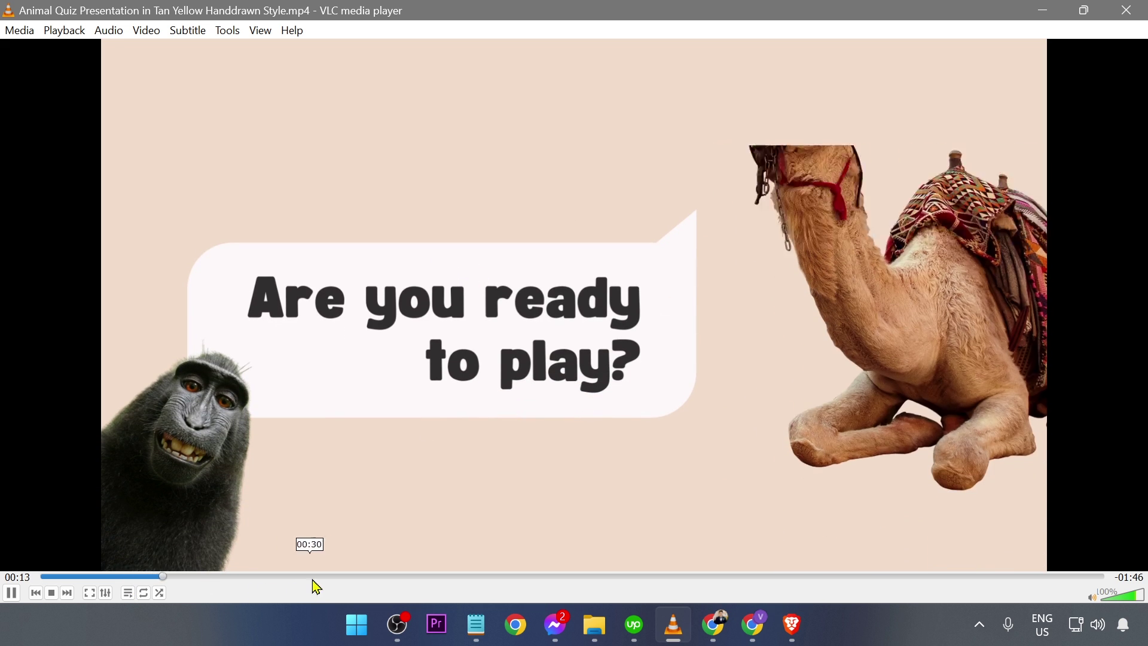
pyautogui.click(312, 580)
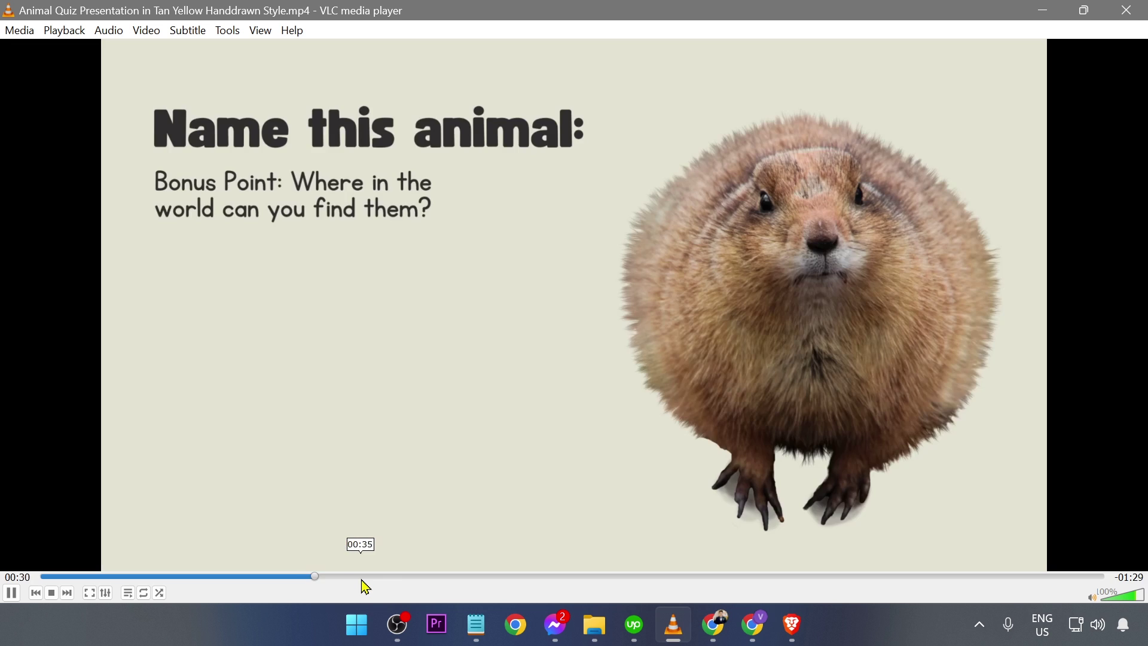
pyautogui.click(495, 578)
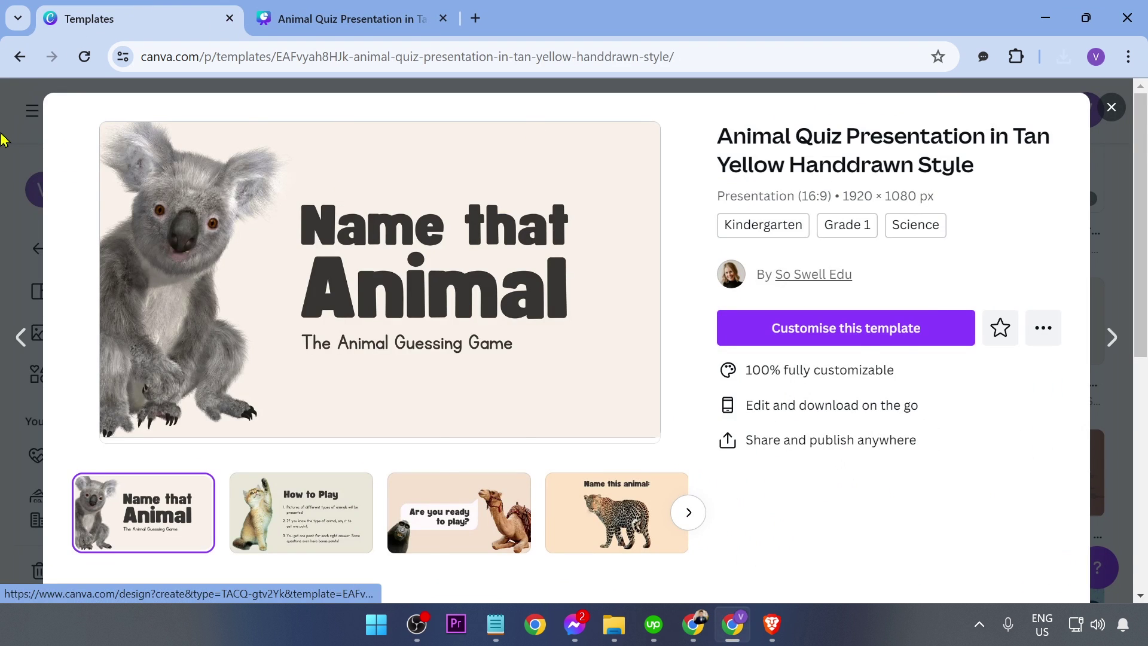
# Leave the template preview with Alt+Left and scroll down through the quiz template results.
pyautogui.hotkey('alt', 'Left')
pyautogui.scroll(-5, 392, 297)
pyautogui.scroll(-5, 391, 297)
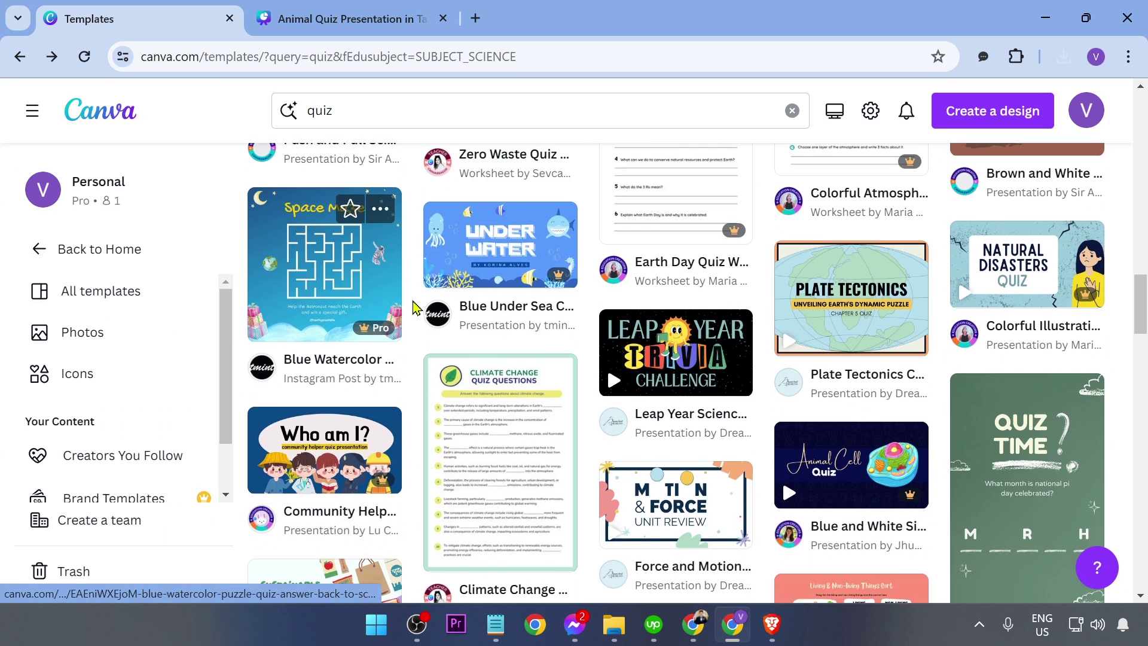
pyautogui.scroll(-2, 859, 295)
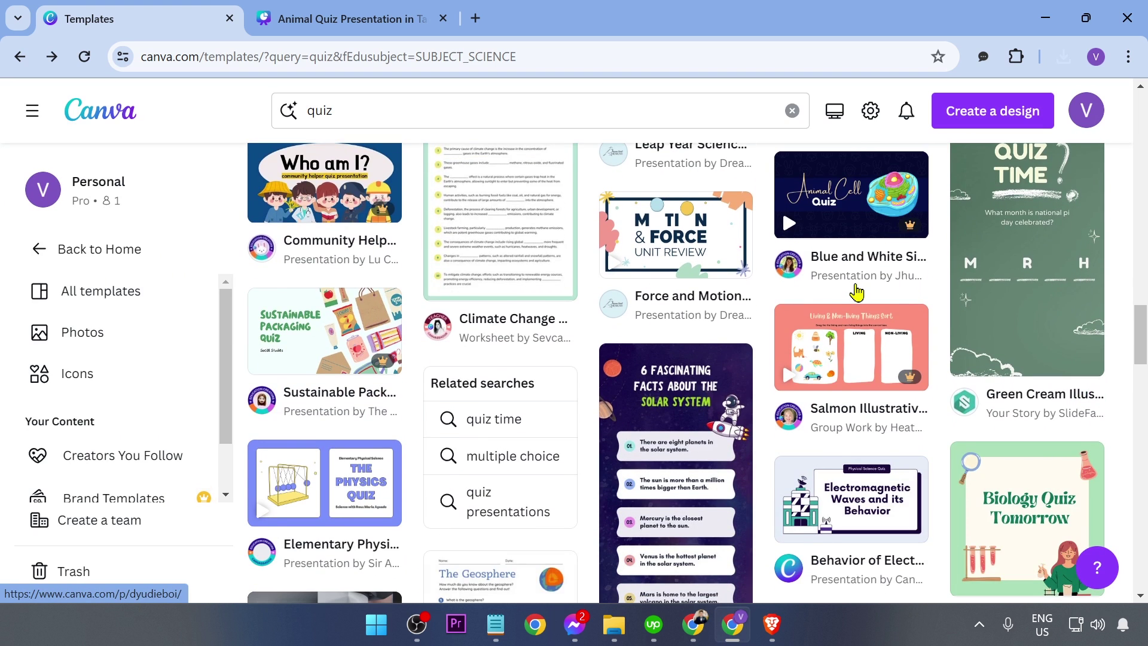
pyautogui.scroll(-3, 859, 295)
pyautogui.scroll(-5, 834, 301)
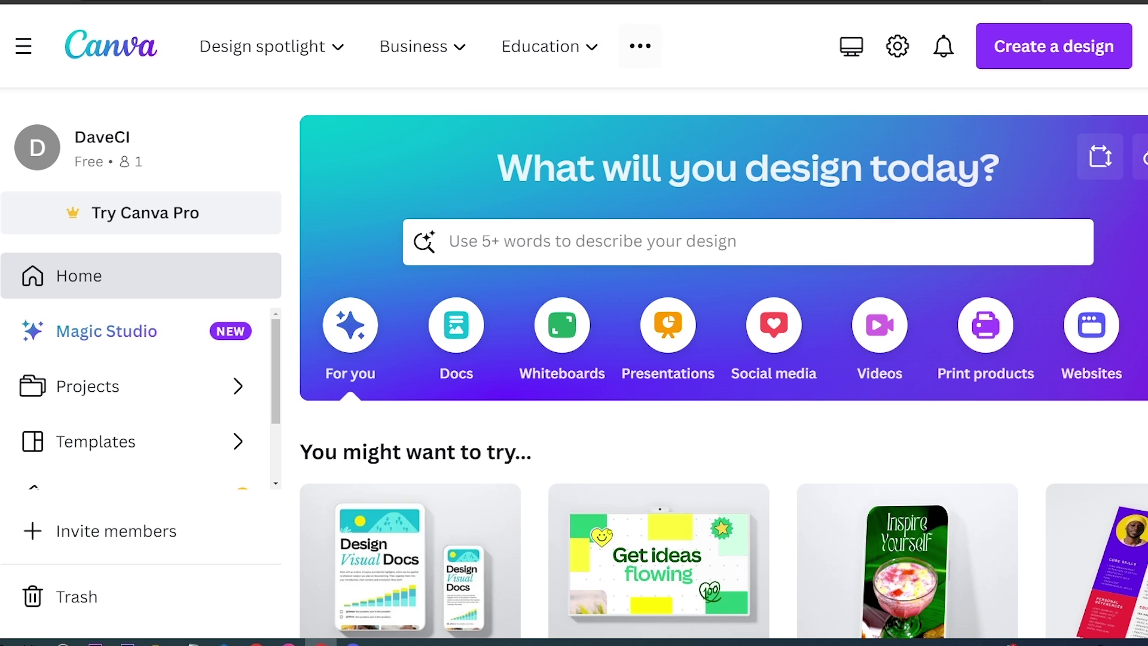
# Go to the Canva Pro page via the more-options menu's Plans and pricing.
pyautogui.click(638, 45)
pyautogui.click(717, 117)
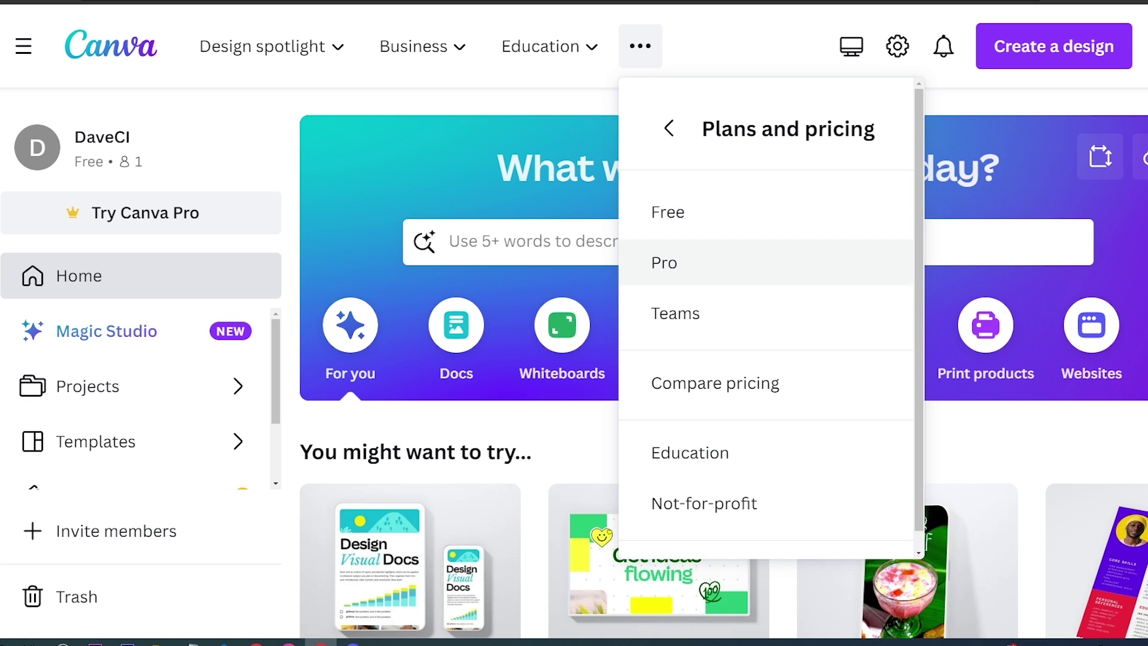
pyautogui.click(705, 263)
# Scroll the Pro page, highlighting the 'stunning designs' and 'more powerful design' phrases.
pyautogui.scroll(-1, 574, 323)
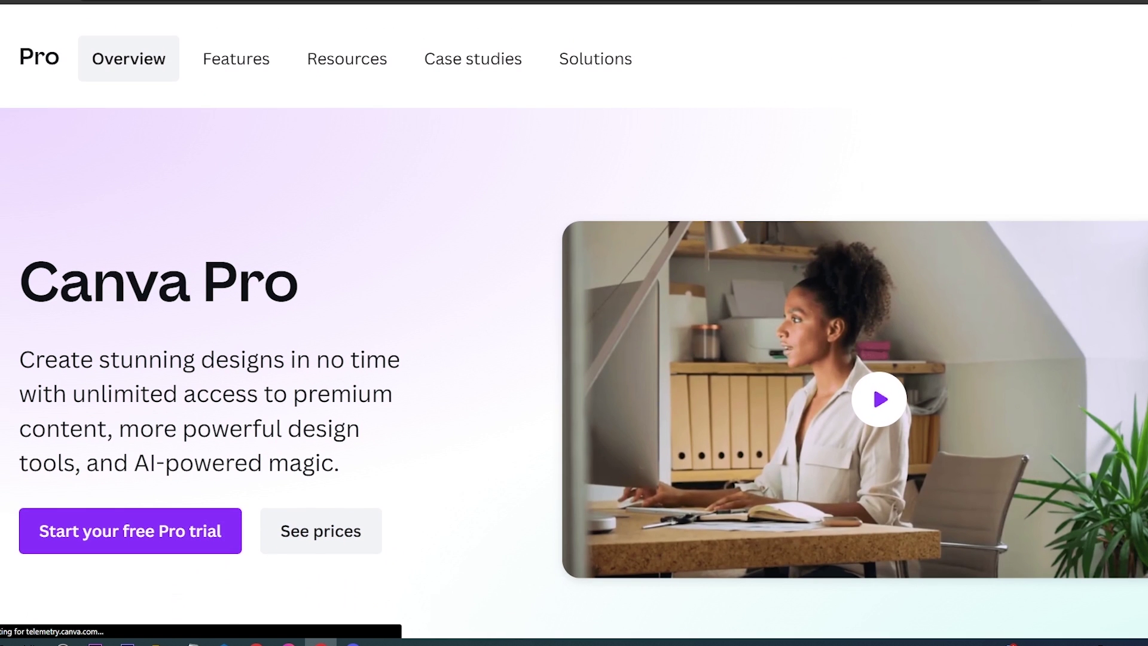
pyautogui.moveTo(99, 359); pyautogui.dragTo(229, 359)
pyautogui.moveTo(119, 428); pyautogui.dragTo(345, 428)
pyautogui.moveTo(20, 463); pyautogui.dragTo(339, 463)
pyautogui.scroll(-10, 574, 323)
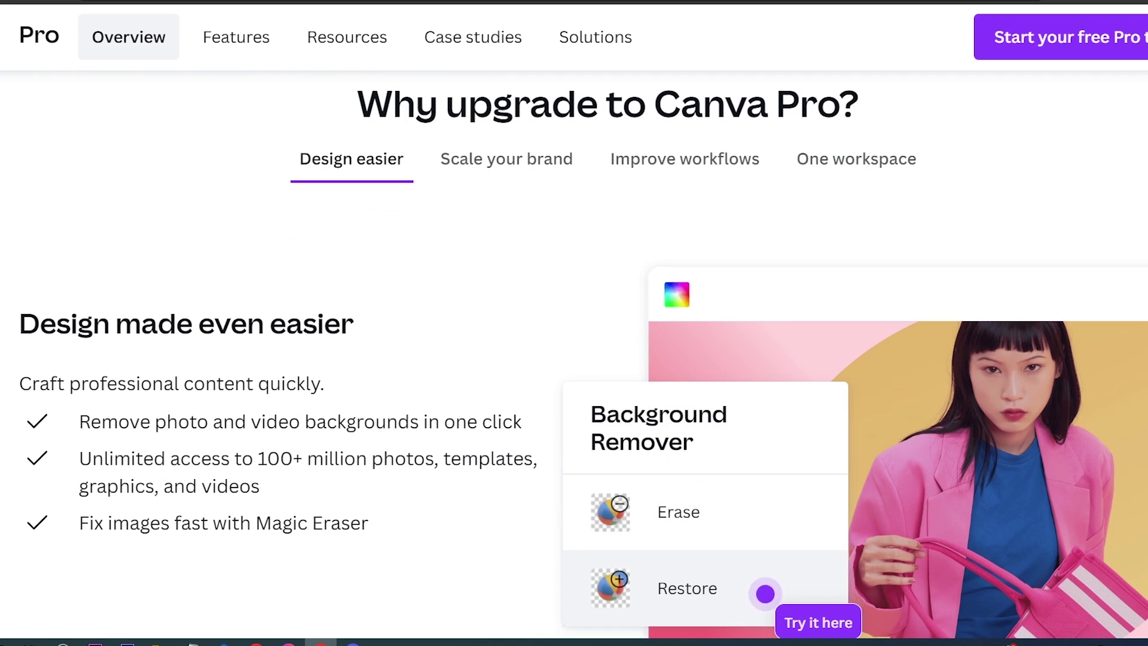
pyautogui.scroll(-15, 574, 323)
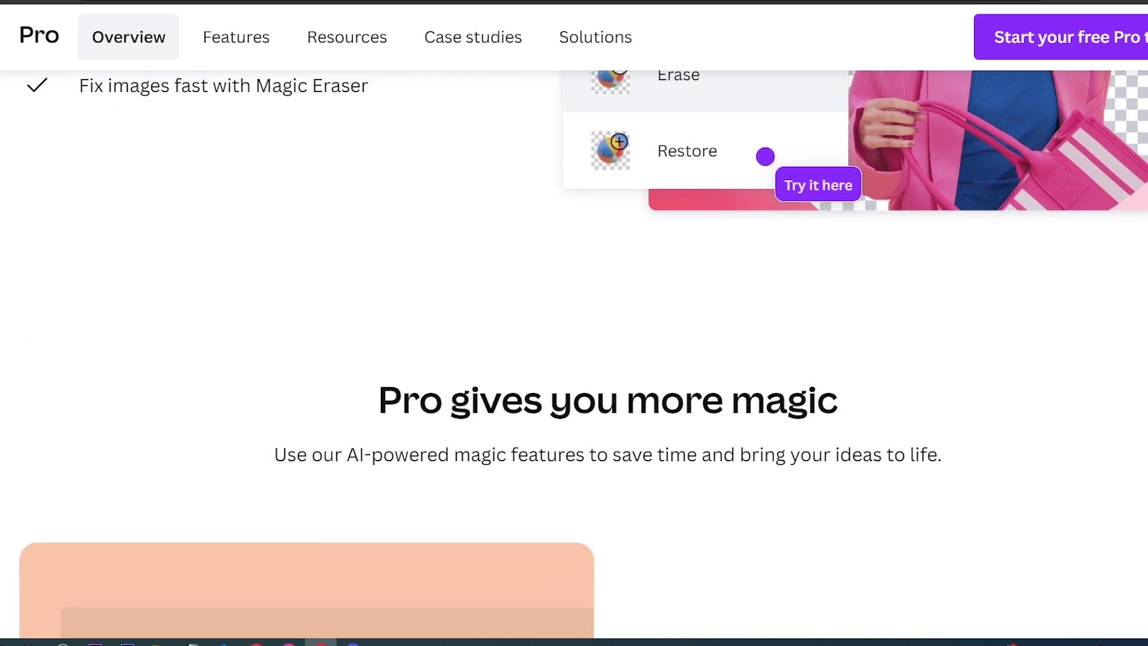
pyautogui.scroll(-6, 574, 323)
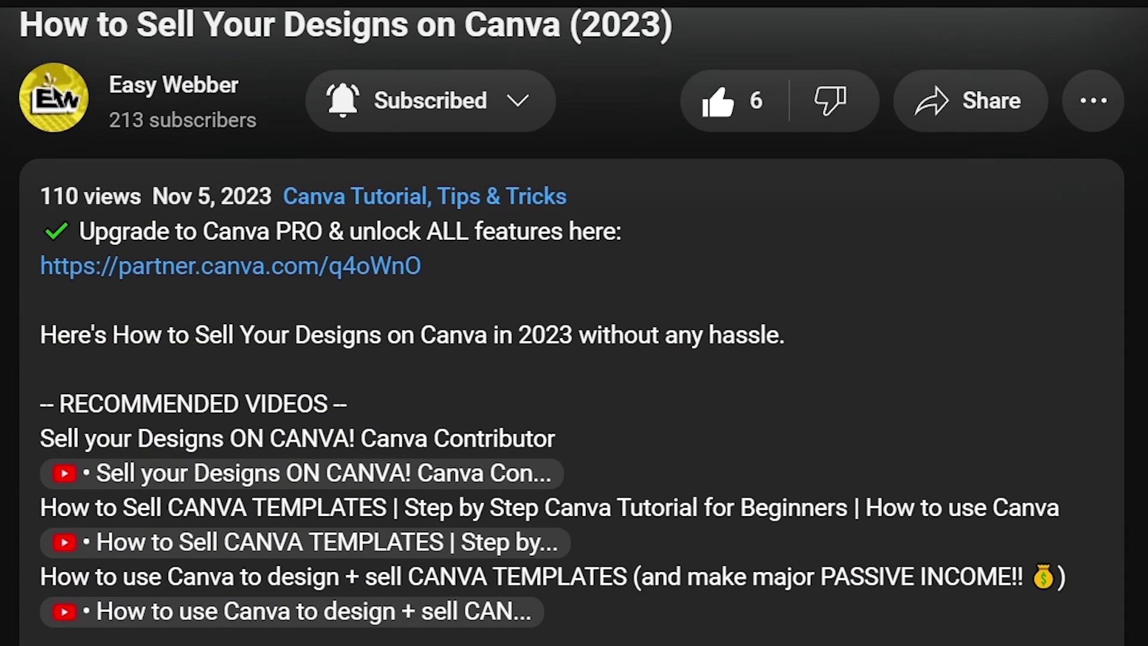
# Highlight the Canva partner links in the video description and in the comment.
pyautogui.moveTo(421, 266); pyautogui.dragTo(40, 266)
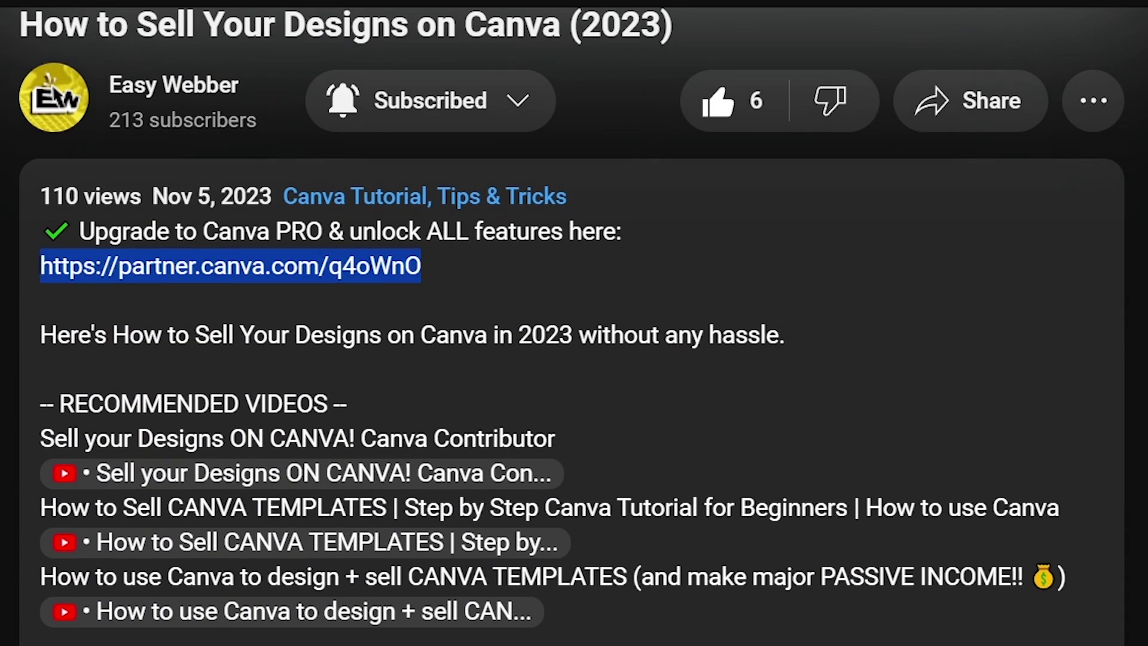
pyautogui.scroll(-10, 573, 322)
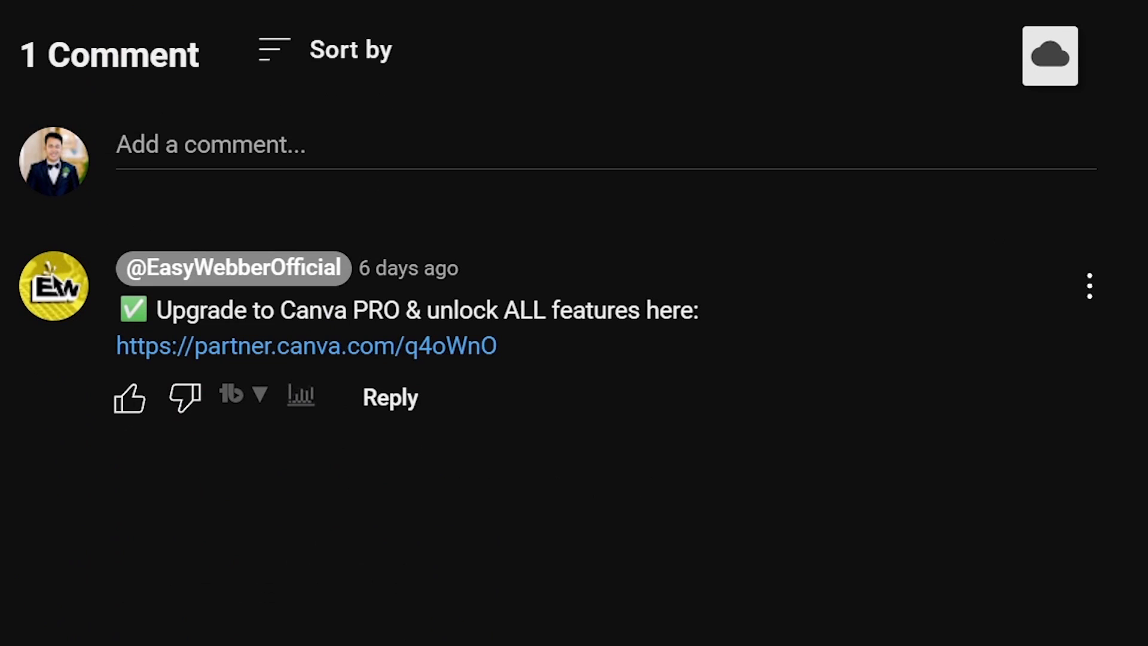
pyautogui.moveTo(497, 346); pyautogui.dragTo(127, 268)
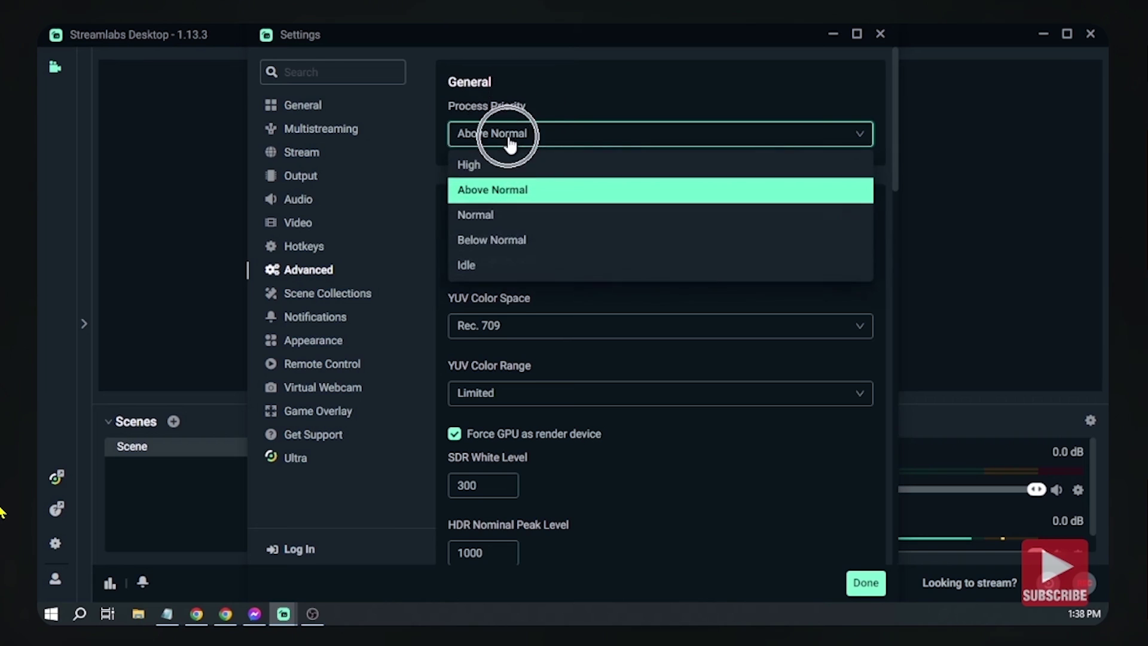
pyautogui.scroll(-6, 508, 146)
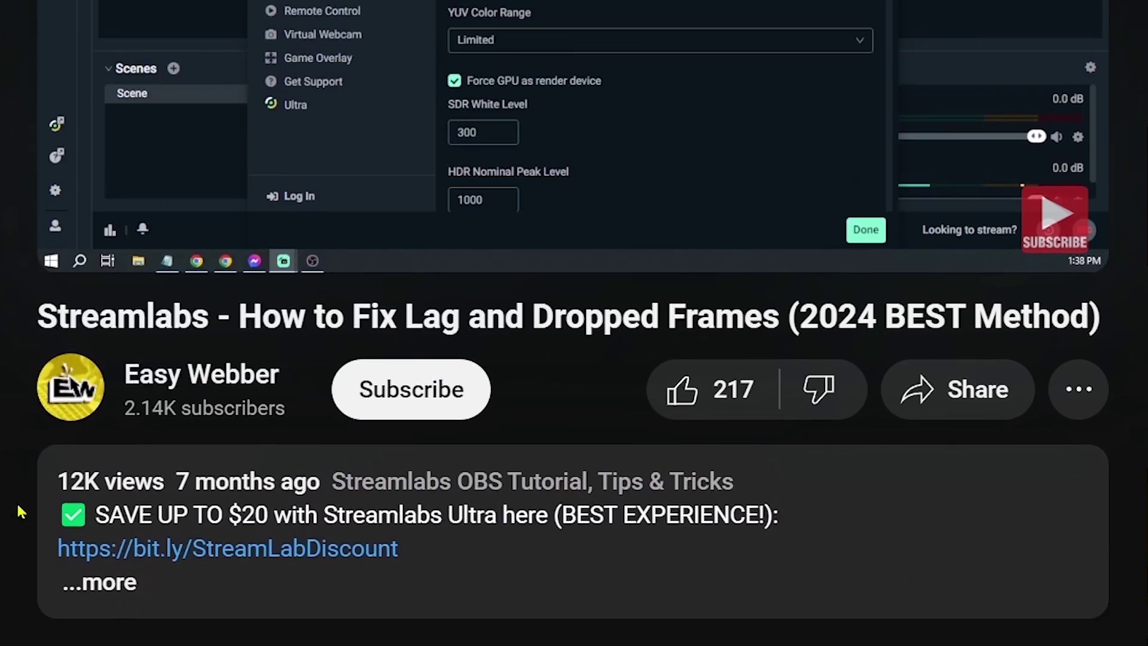
# Subscribe to the channel with All notifications and like the Streamlabs video.
pyautogui.click(397, 361)
pyautogui.click(531, 361)
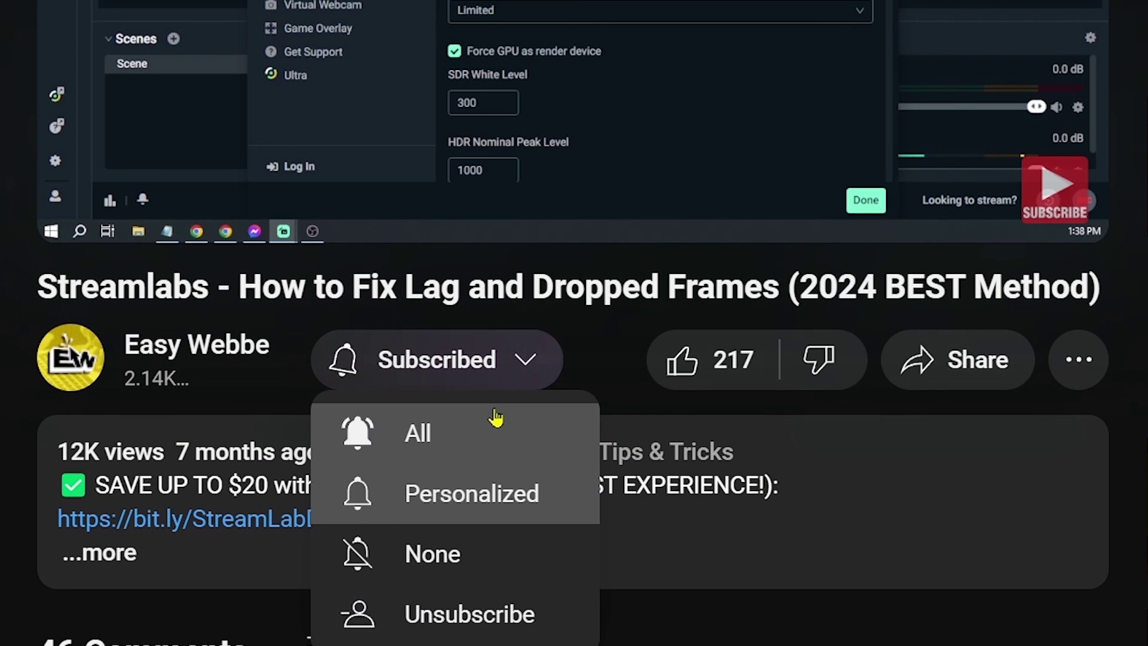
pyautogui.click(496, 427)
pyautogui.click(683, 360)
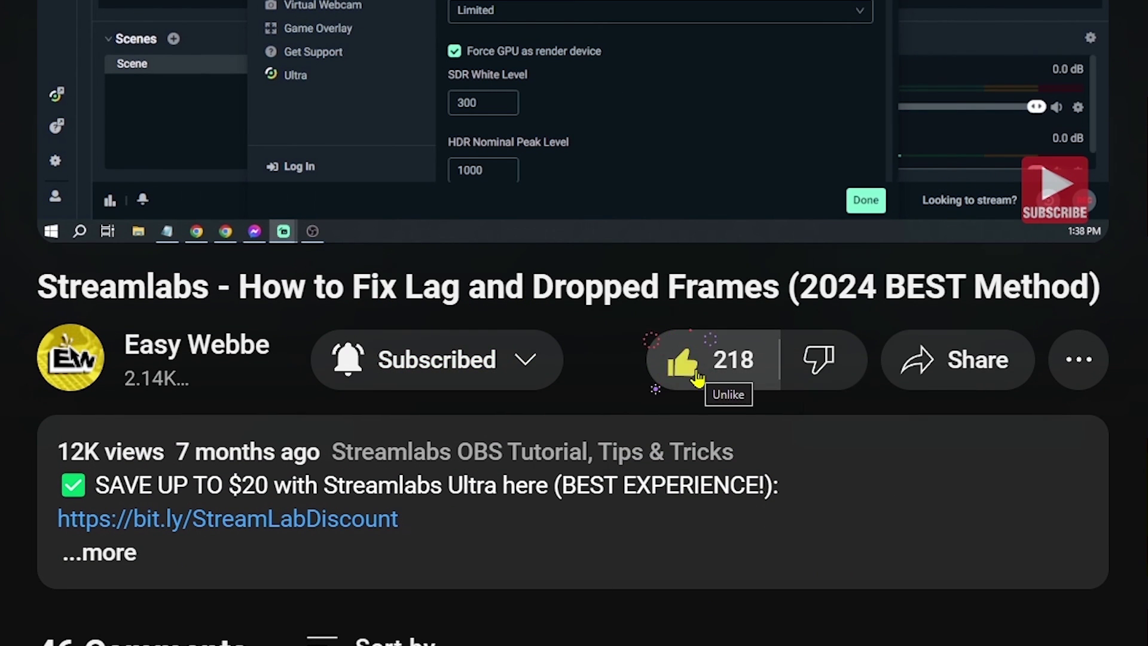